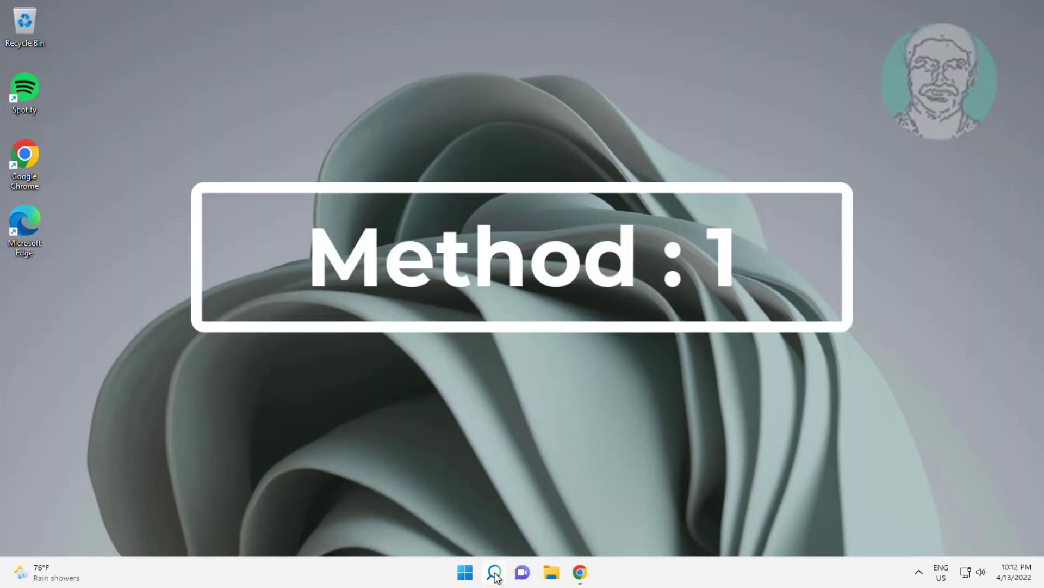
Search Windows for 'device manager' and launch Device Manager from the results
click(495, 574)
text(de)
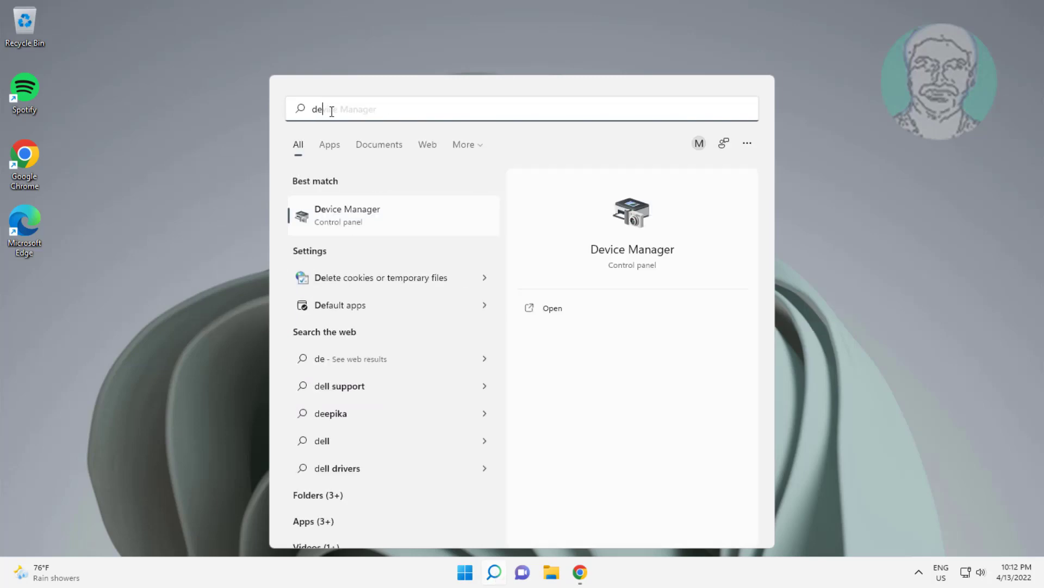
text(vice manager)
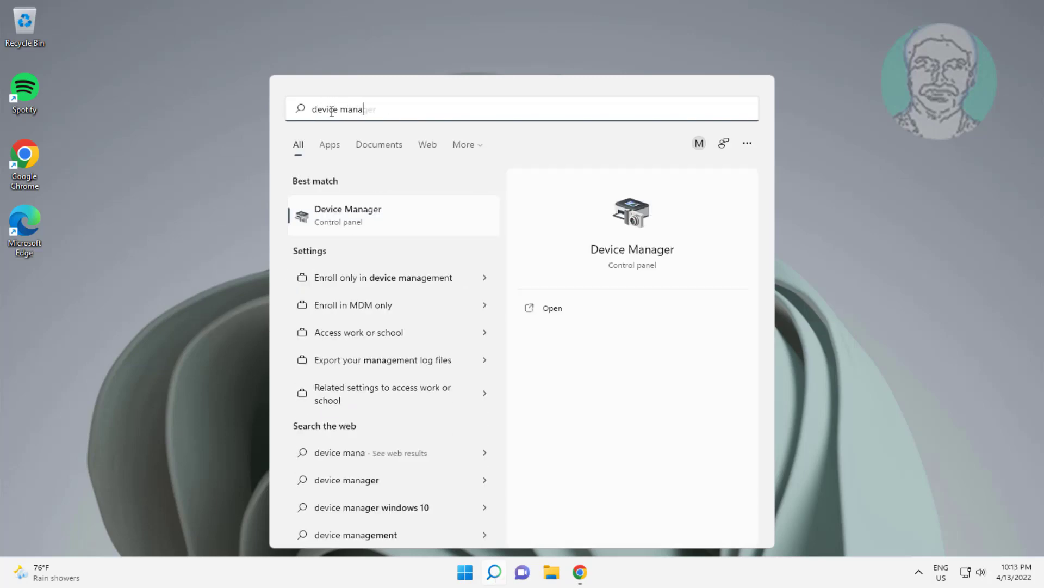
click(345, 224)
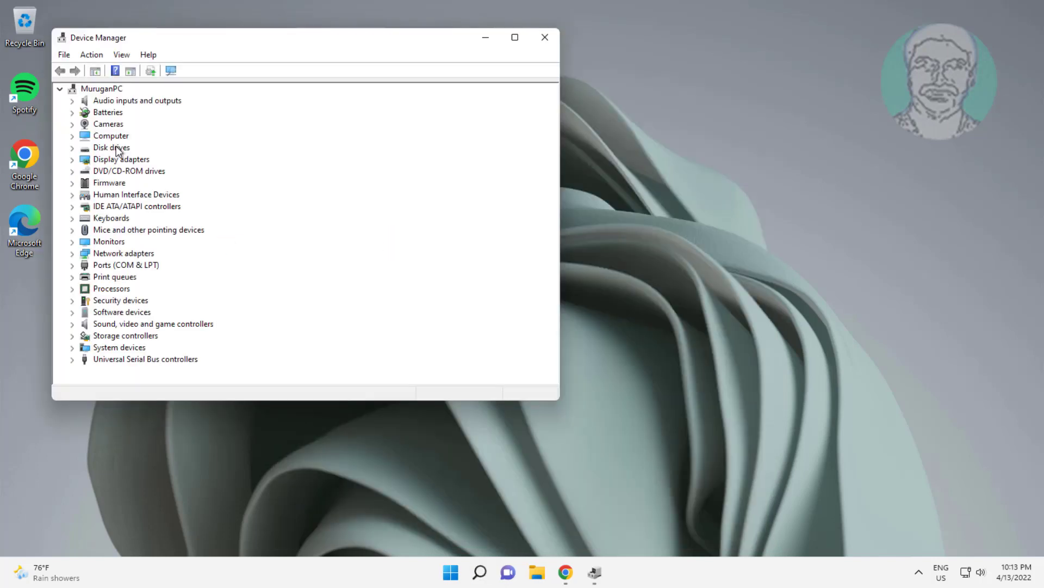
Uninstall the USB CAMERA device under Cameras in Device Manager
click(111, 125)
click(73, 124)
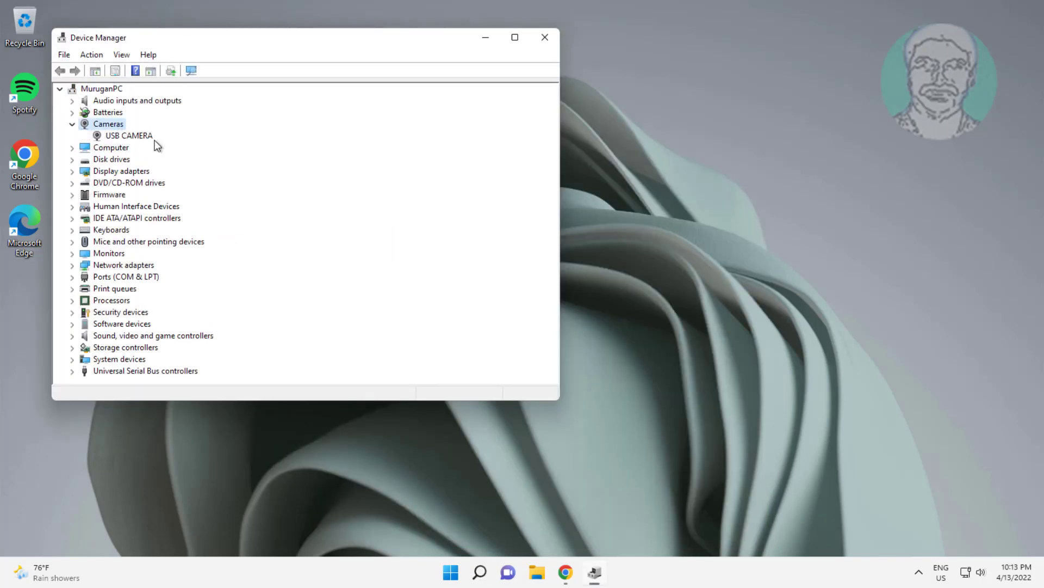
click(139, 136)
right_click(136, 139)
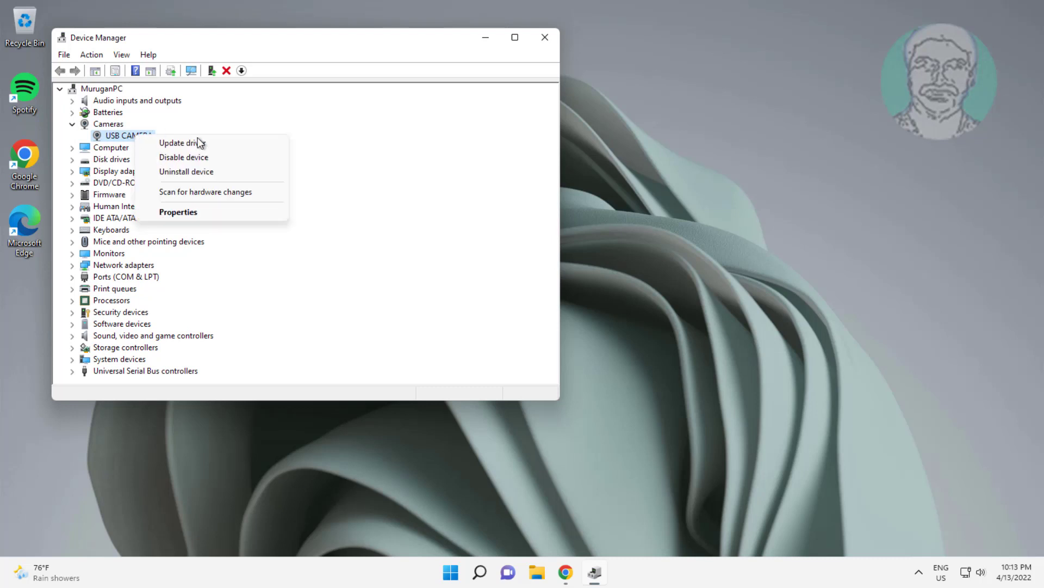
click(202, 172)
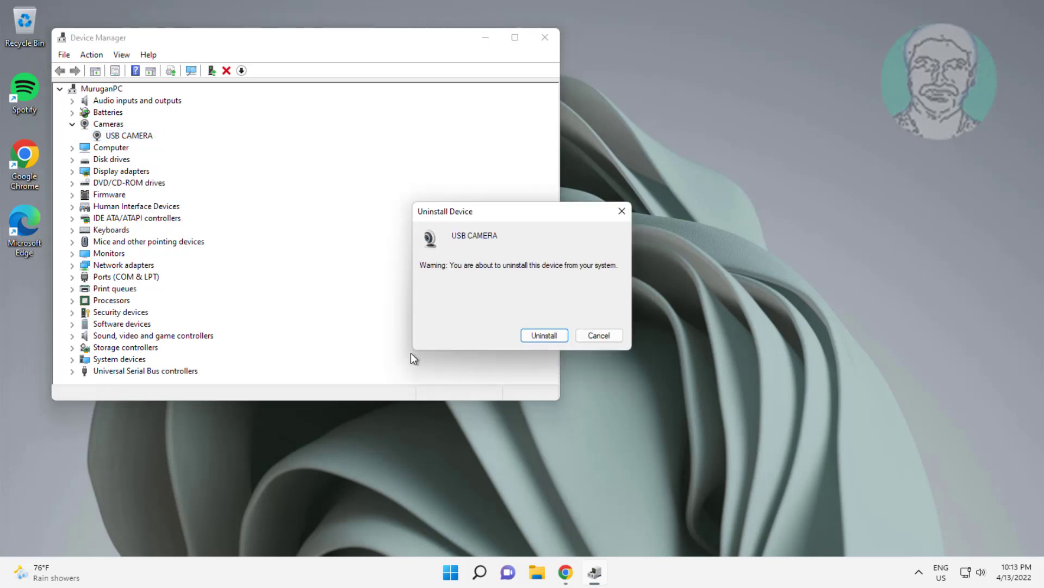
click(517, 334)
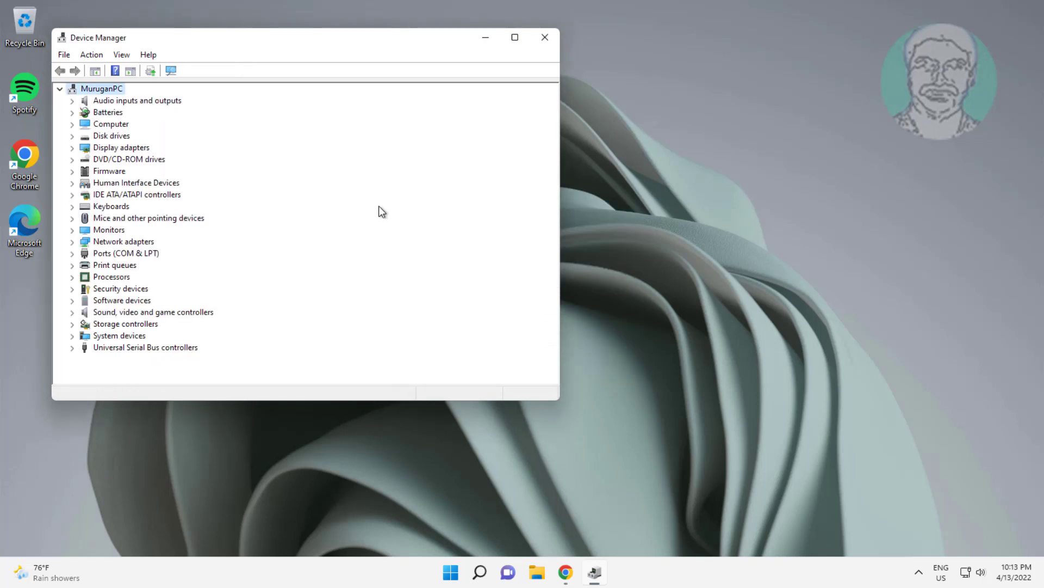
Scan for hardware changes to re-detect the camera, then close Device Manager
click(92, 55)
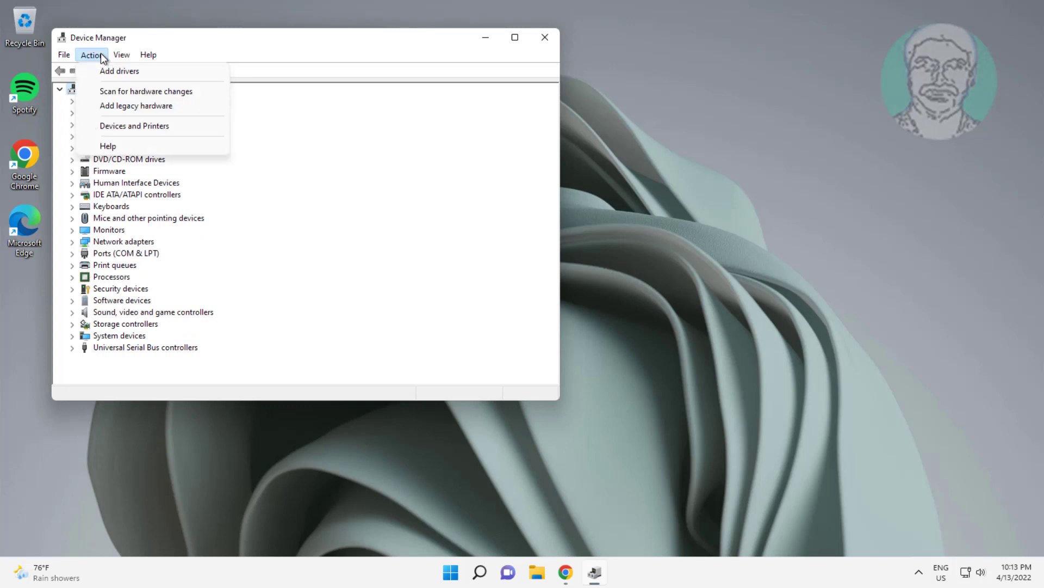
click(110, 93)
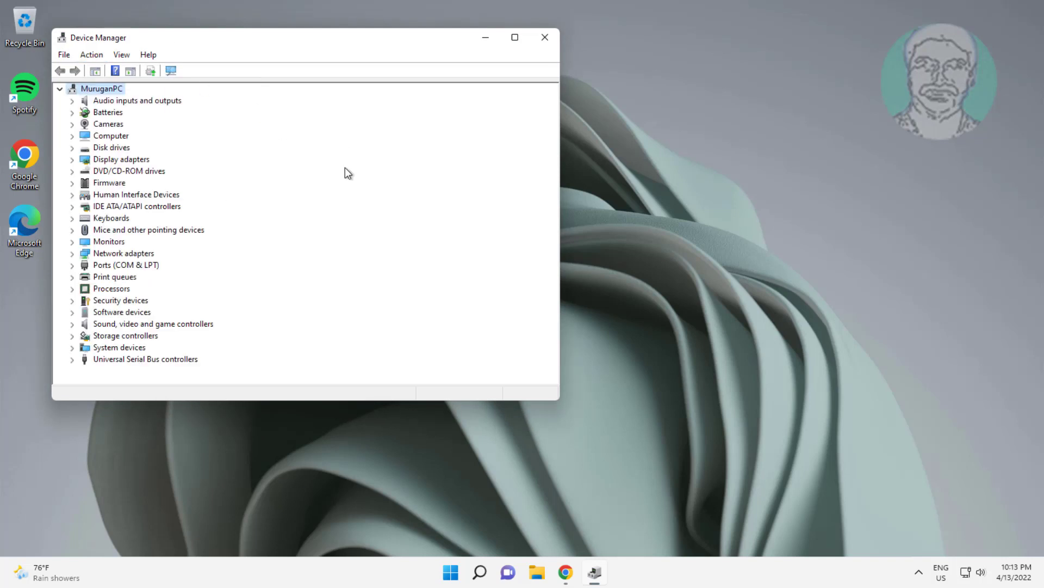
click(545, 37)
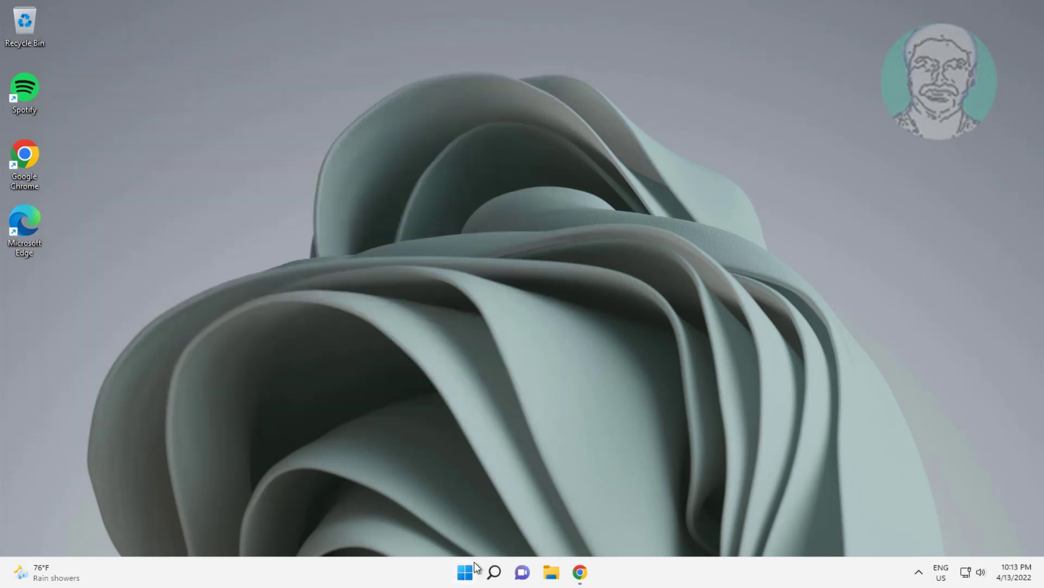
Restart the PC from the Start menu's power options
click(466, 571)
click(684, 523)
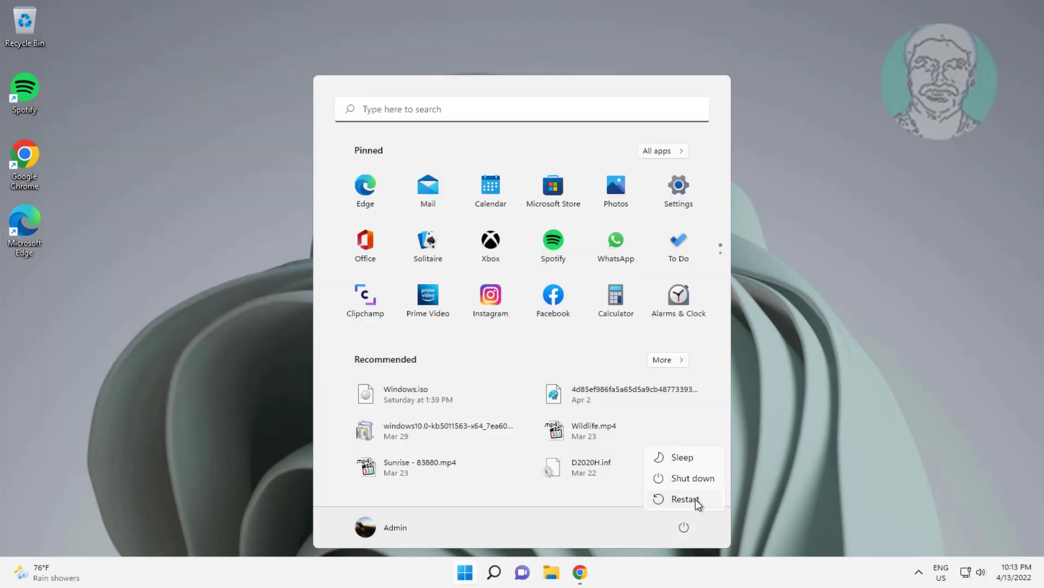
click(682, 499)
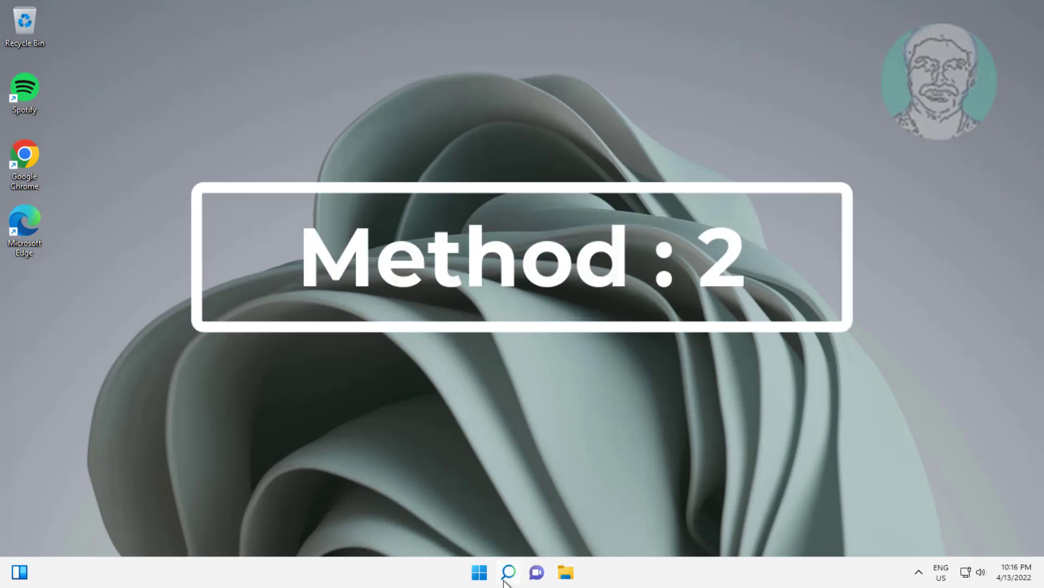
Search for 'device manager' and launch Device Manager again
click(508, 571)
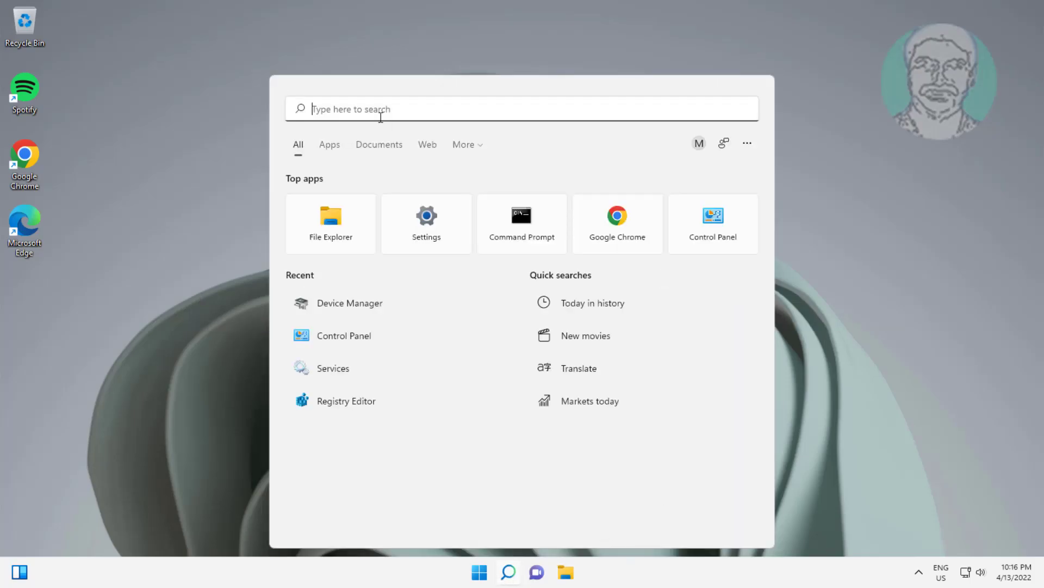
text(device m)
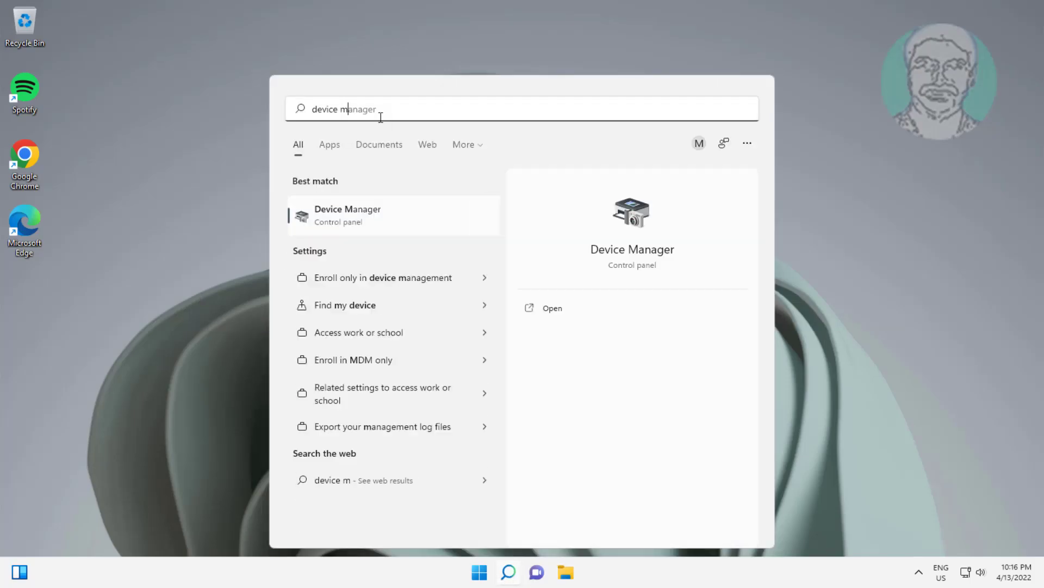
text(anager)
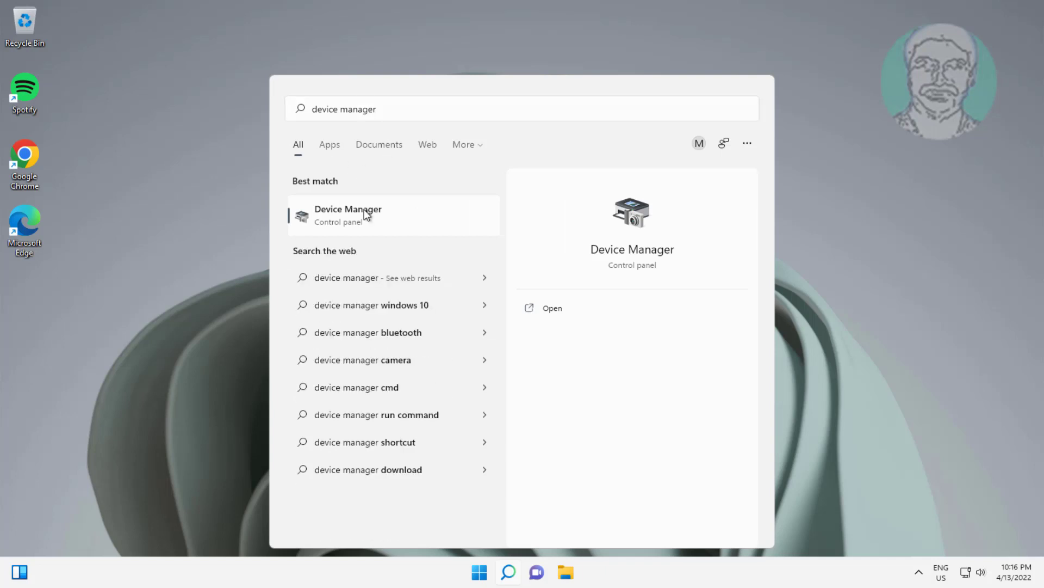
click(364, 212)
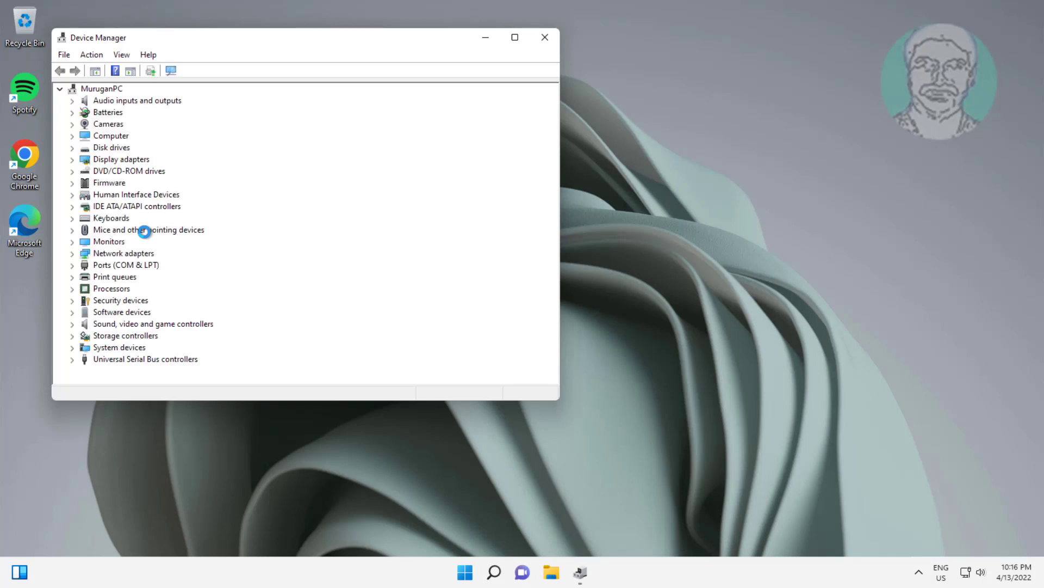
Have Windows automatically search for USB CAMERA drivers and close the result
click(103, 124)
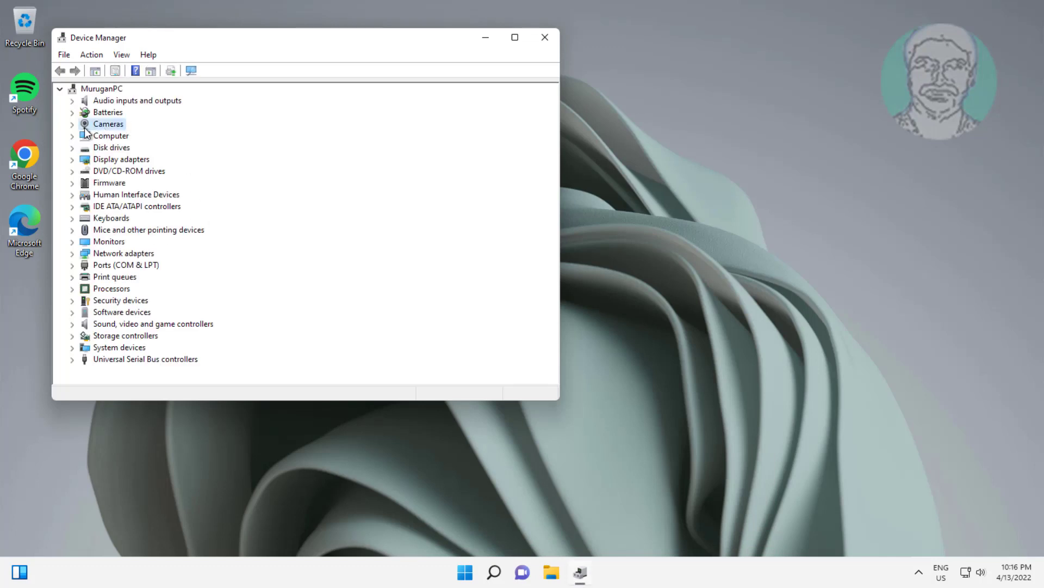
click(72, 124)
click(139, 136)
right_click(140, 137)
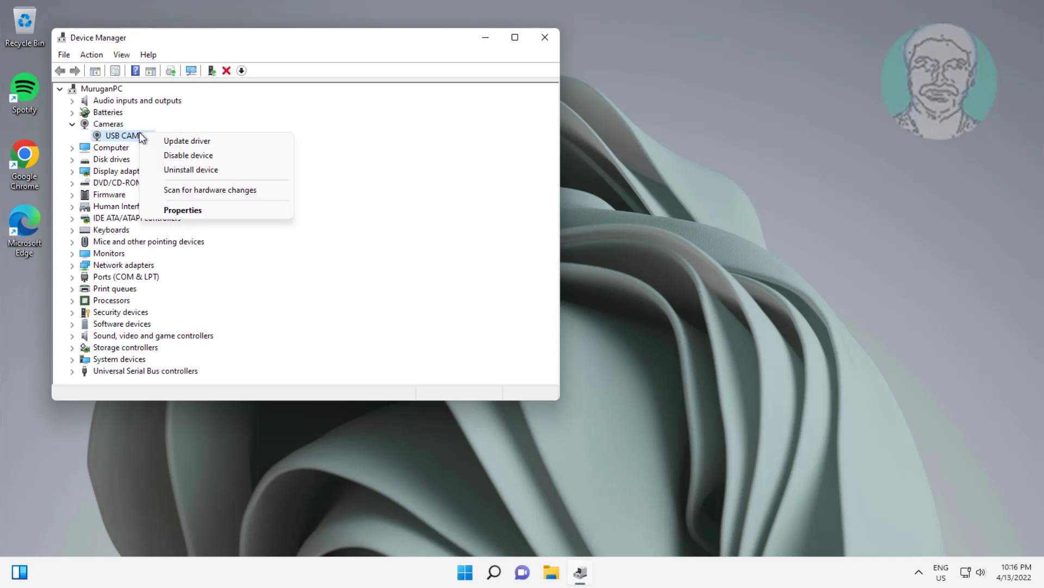
click(185, 141)
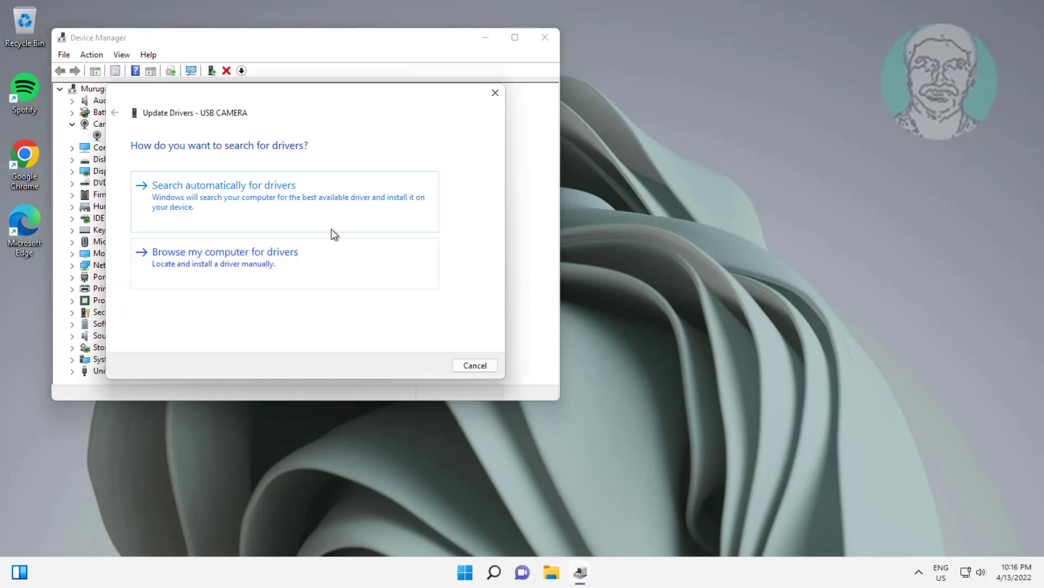
click(237, 194)
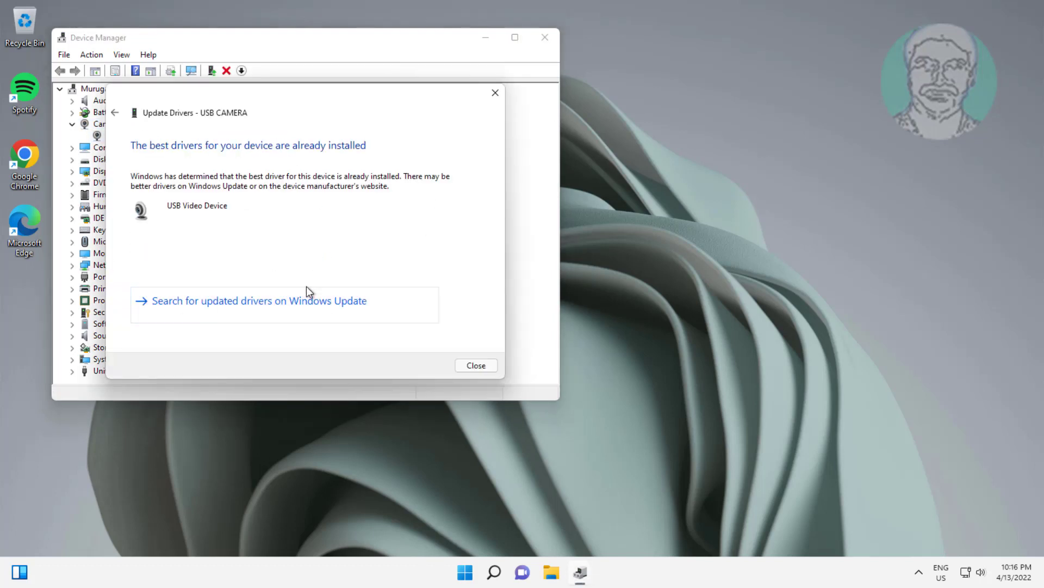
click(476, 365)
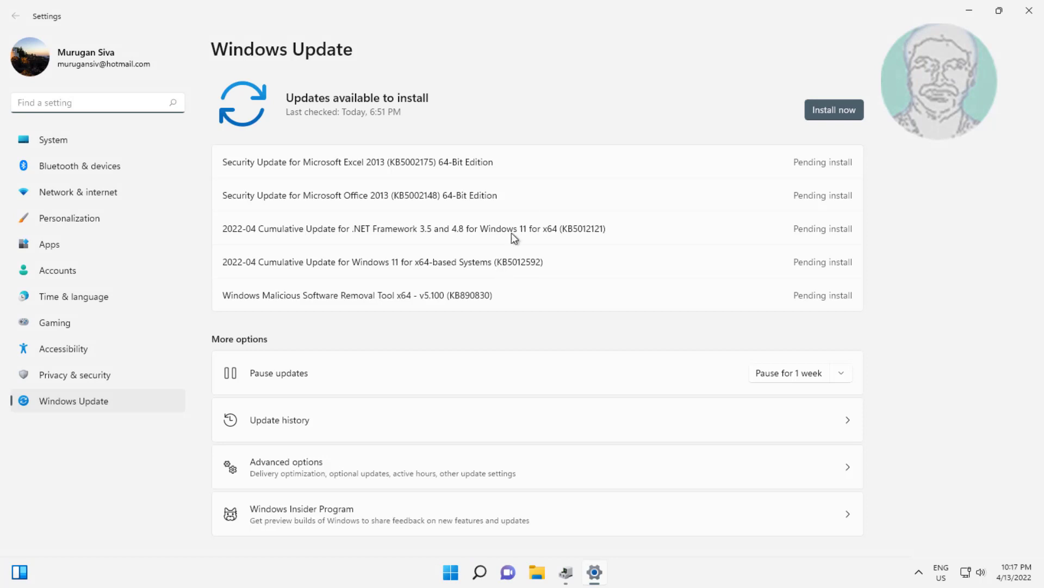
Install the pending Windows updates, then close Settings and Device Manager
click(836, 113)
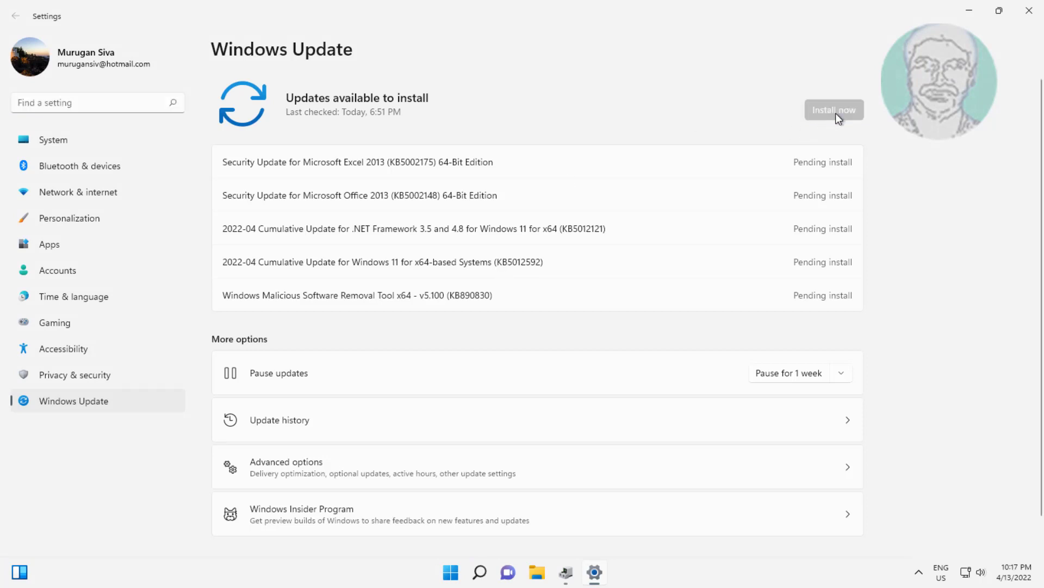
click(1027, 15)
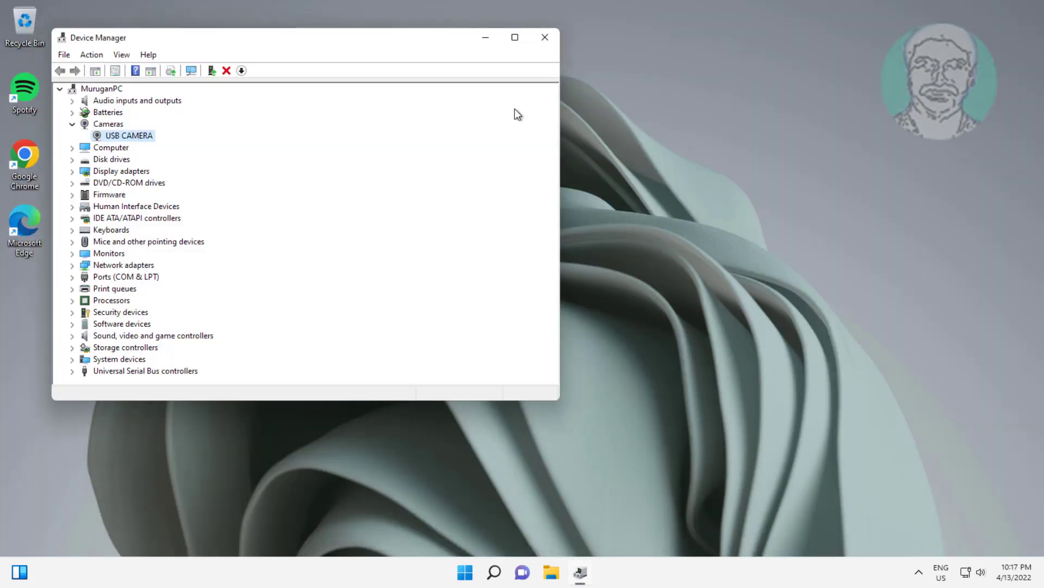
click(544, 42)
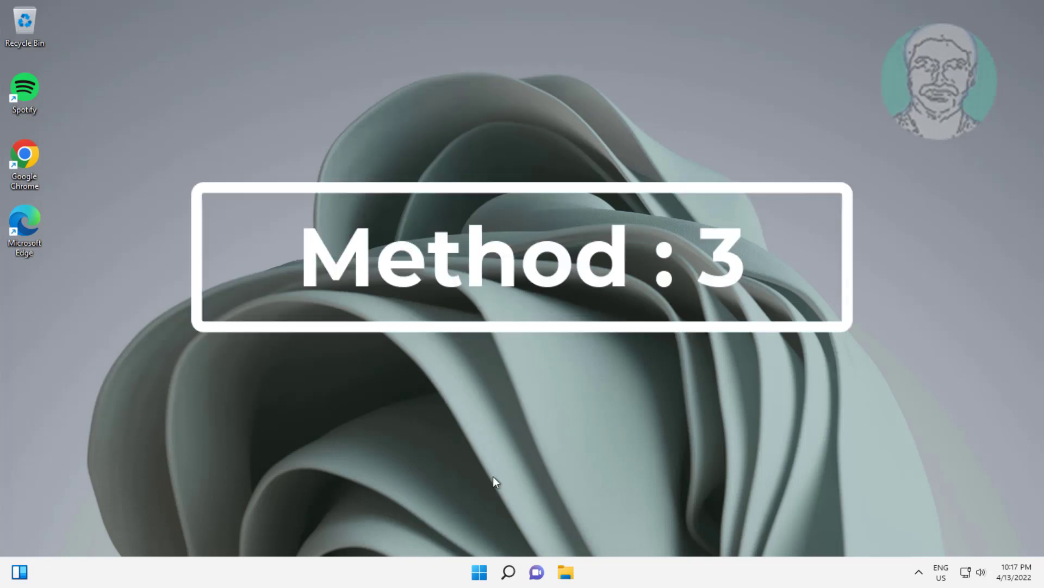
Search for 'device manager' and launch Device Manager
click(505, 572)
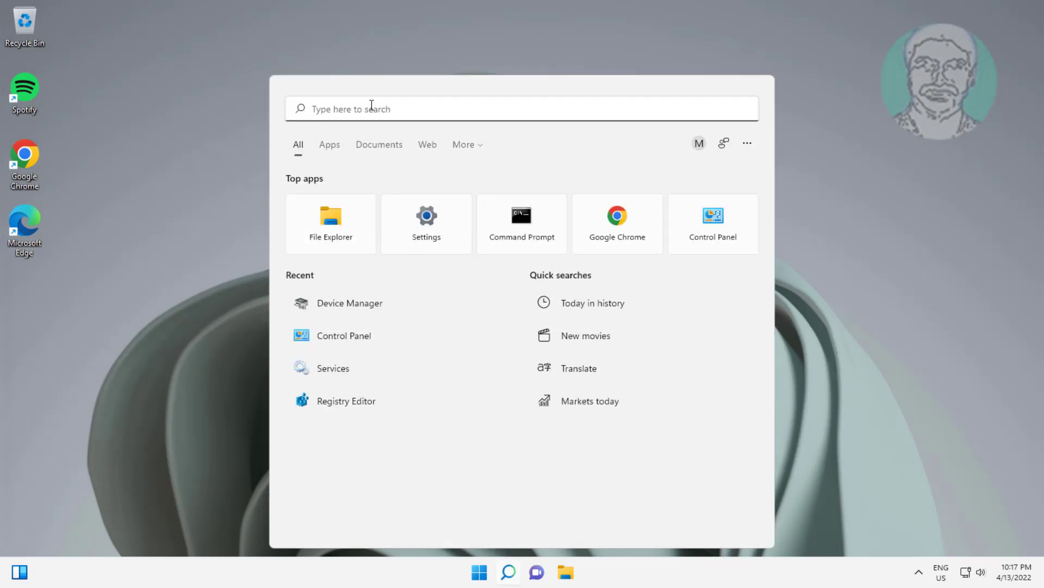
text(device )
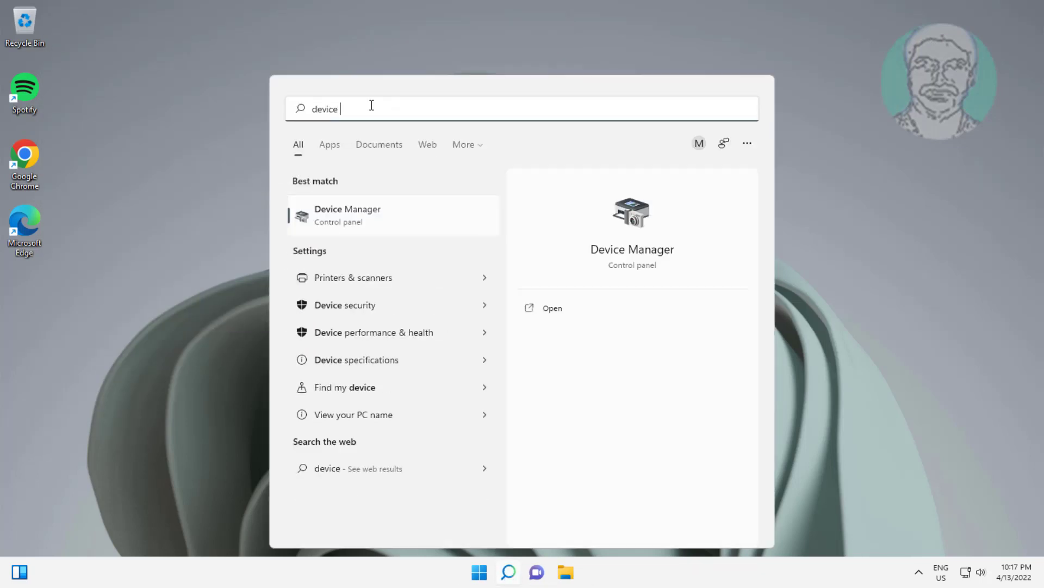
text(manager)
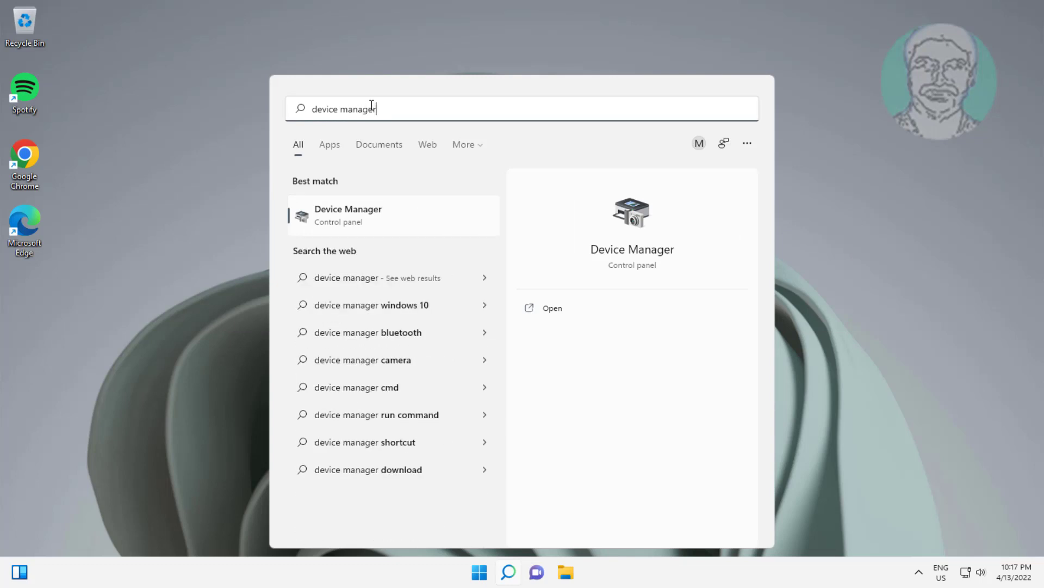
click(338, 210)
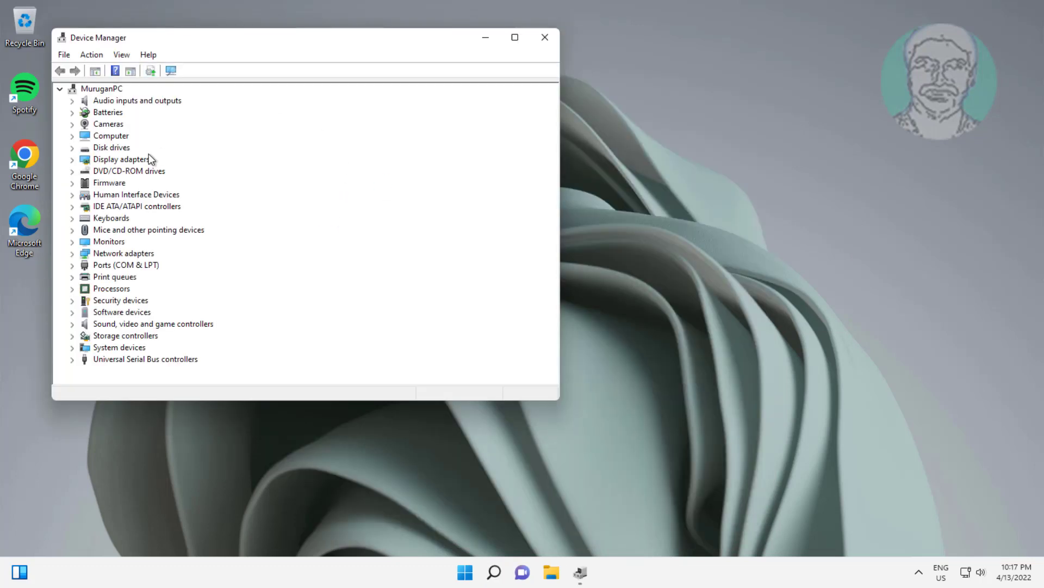
Manually reinstall USB CAMERA's driver as USB Video Device, then close Device Manager
click(119, 124)
click(72, 124)
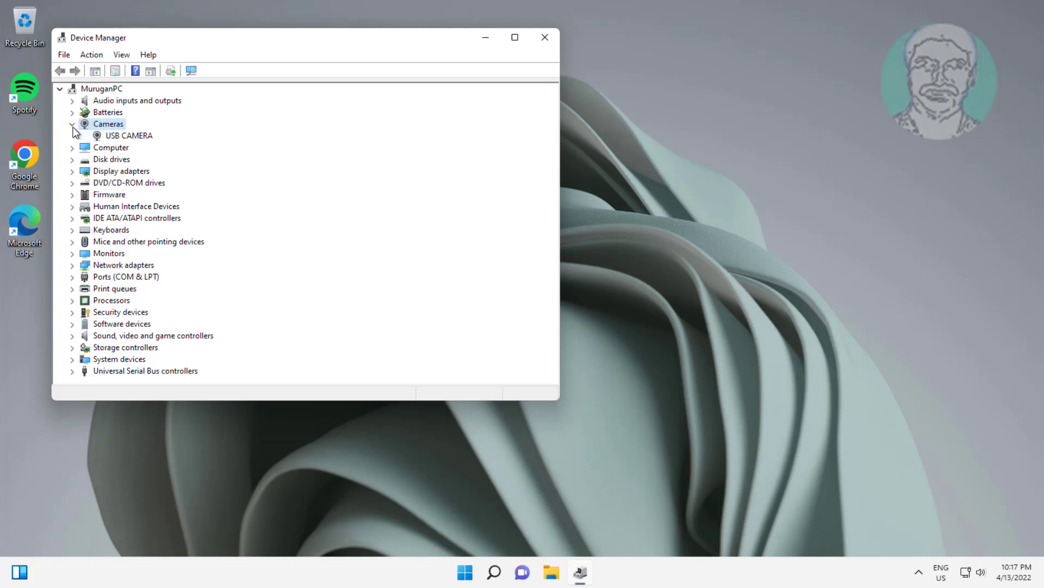
click(133, 136)
right_click(133, 136)
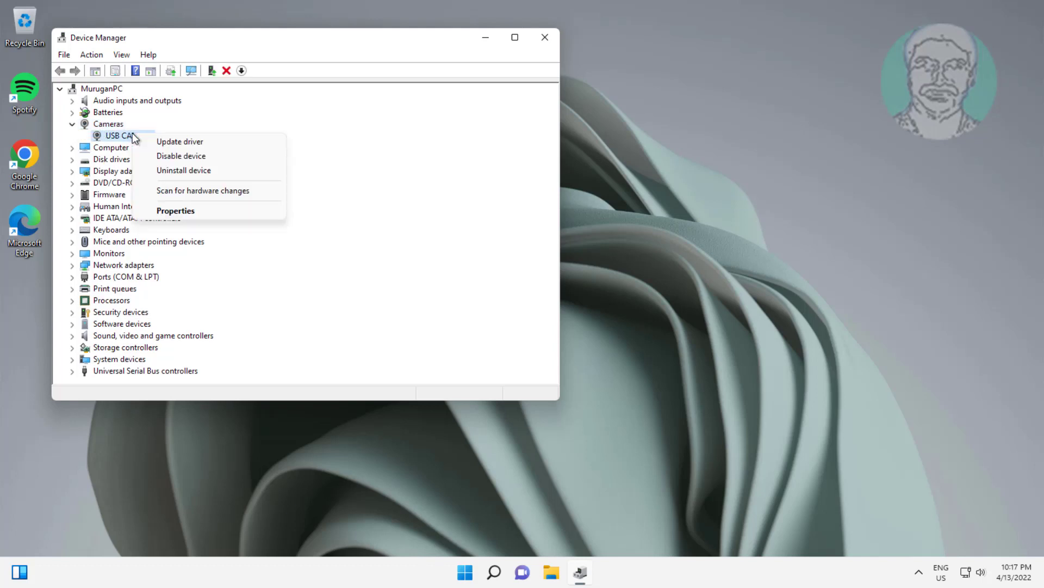
click(200, 144)
click(286, 263)
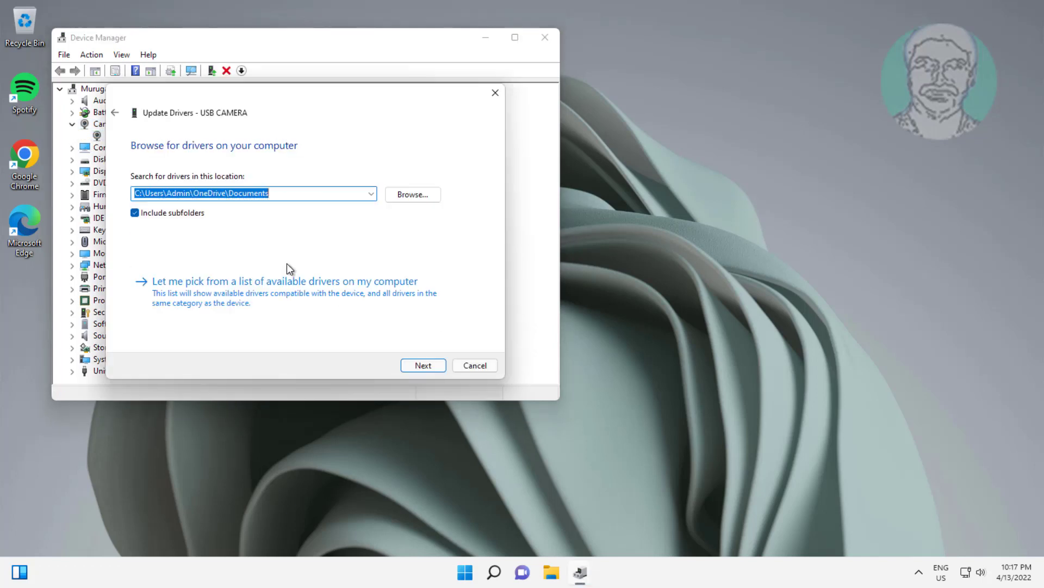
click(302, 292)
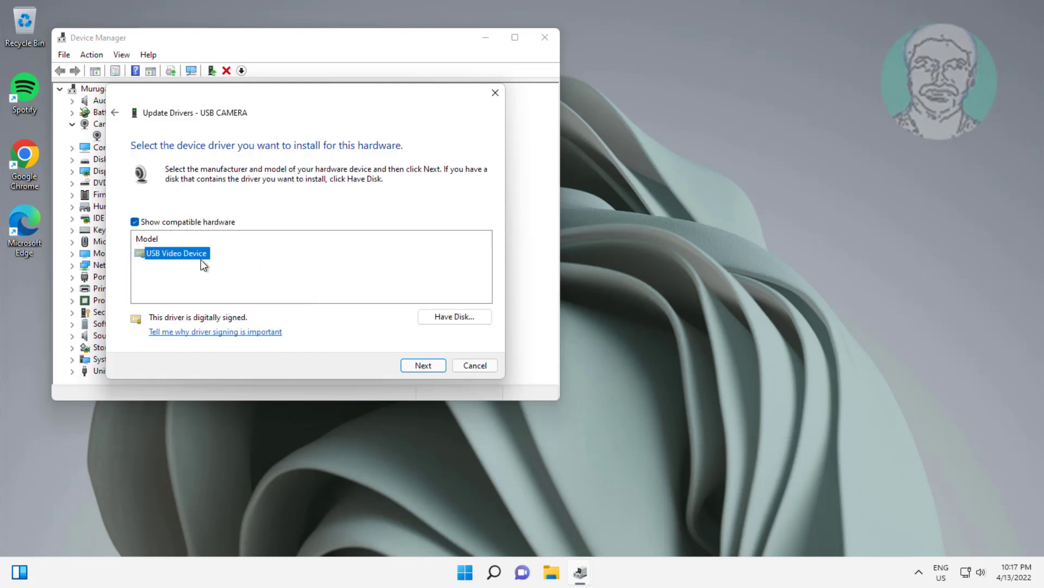
click(433, 367)
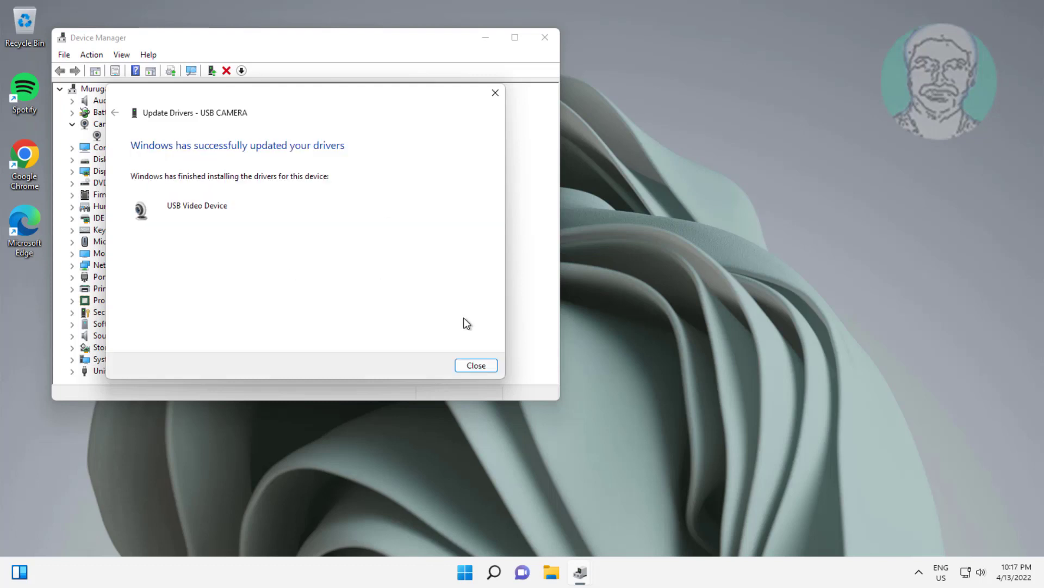
click(477, 365)
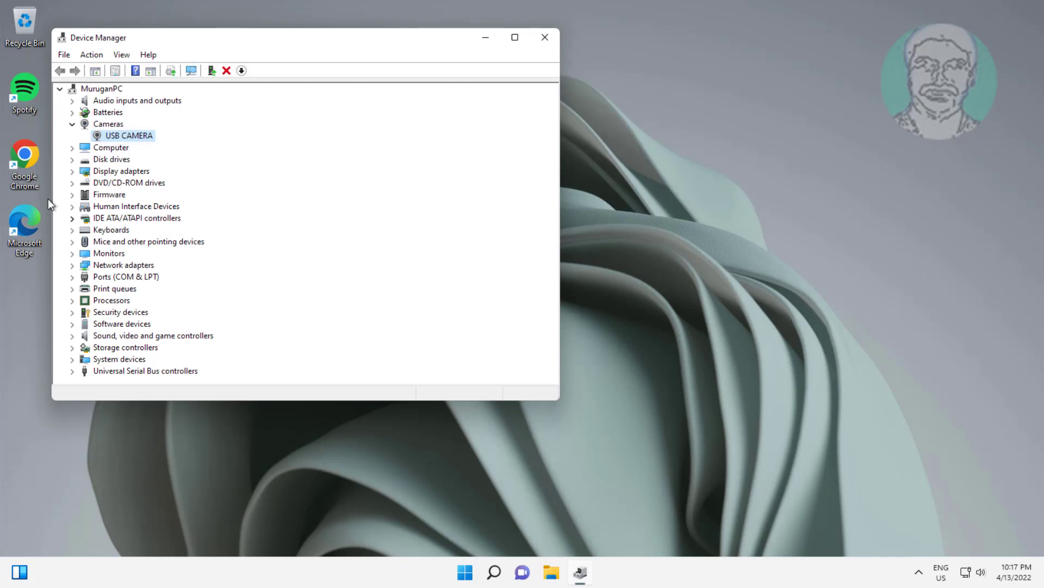
click(543, 38)
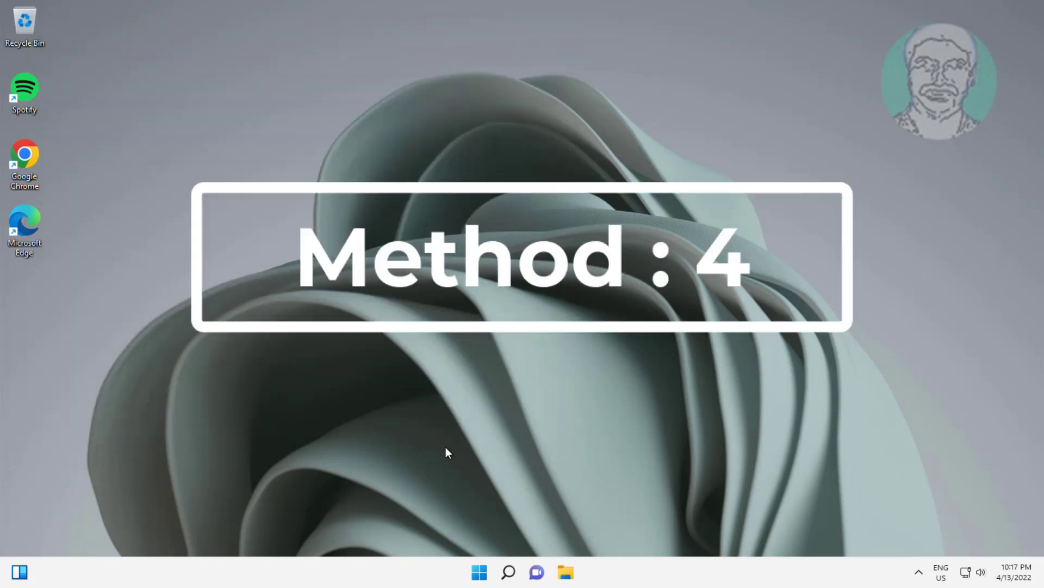
Search 'edit power plan' and open the Balanced plan's Edit Plan Settings
click(509, 571)
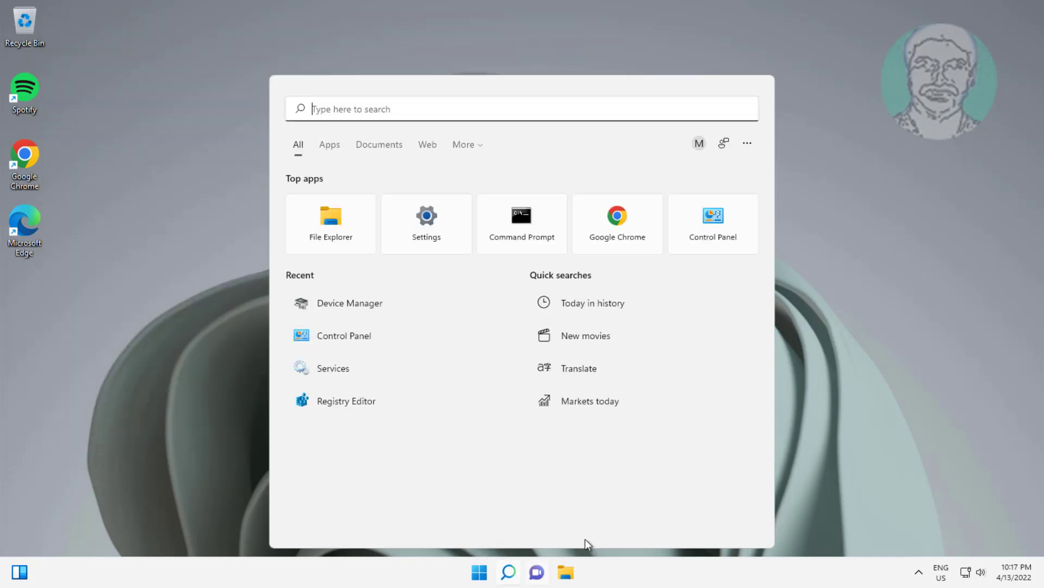
text(edi)
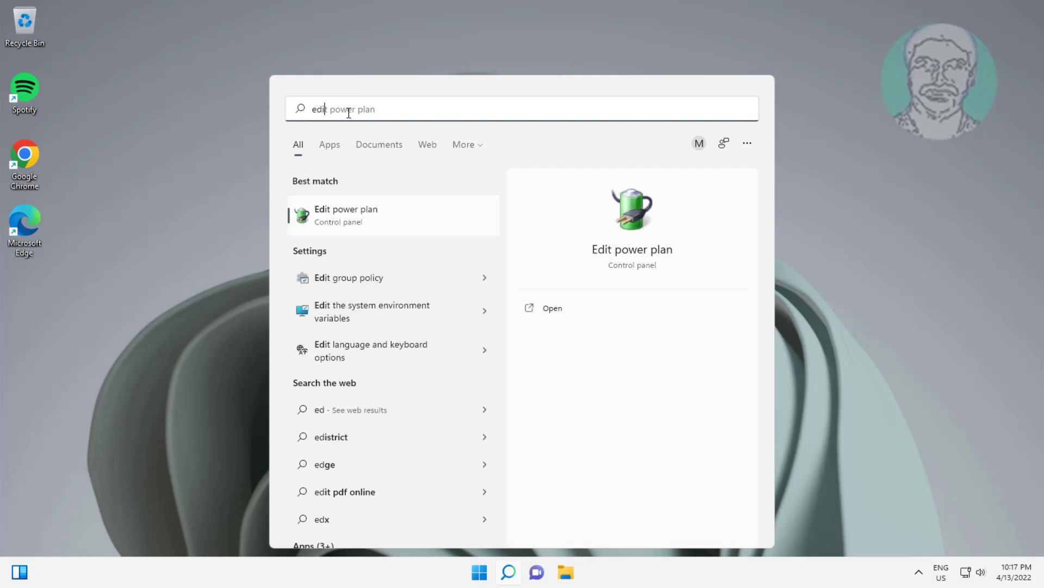
text(t power p)
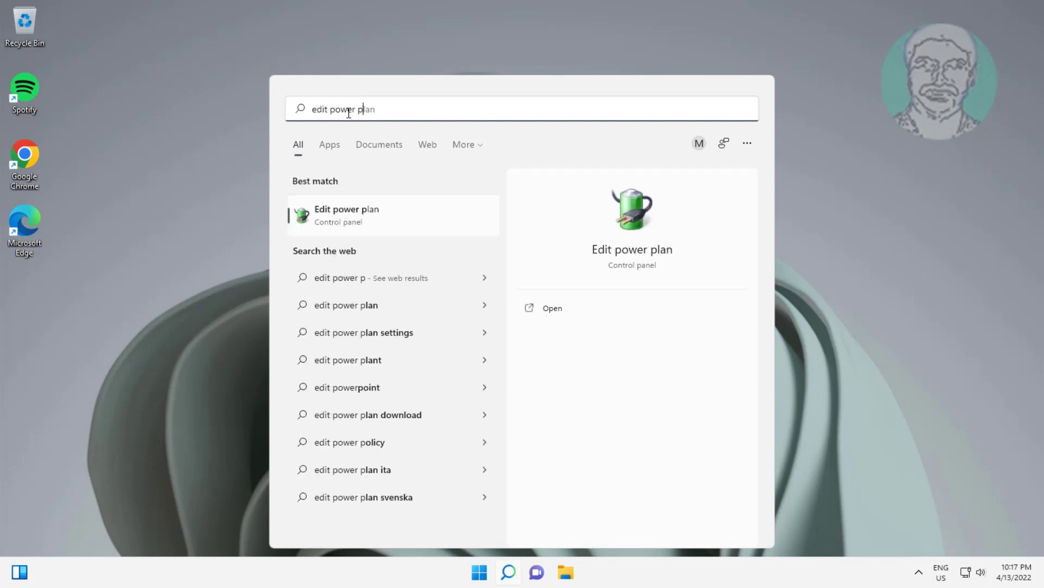
text(lan)
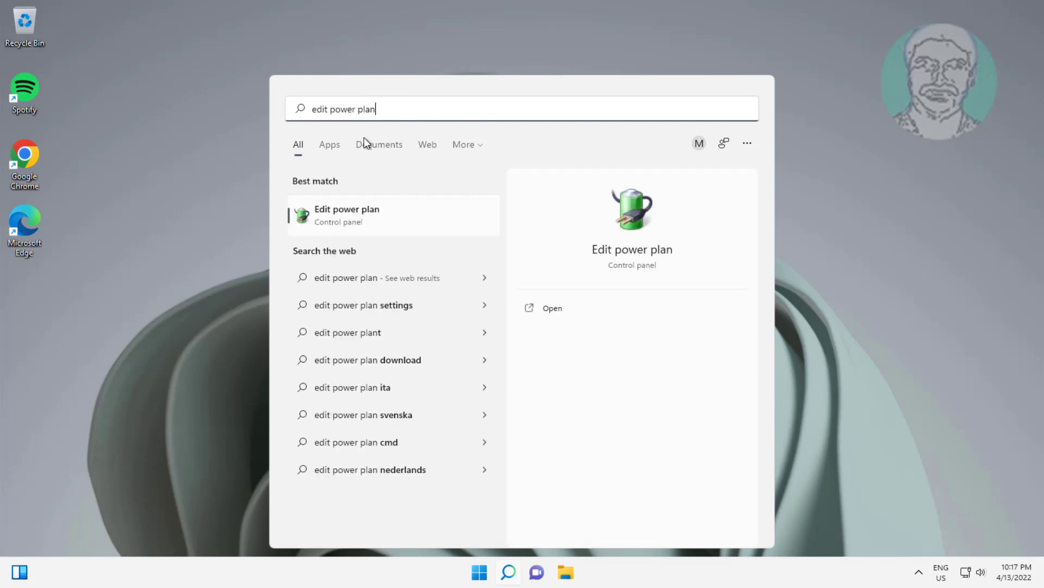
click(354, 220)
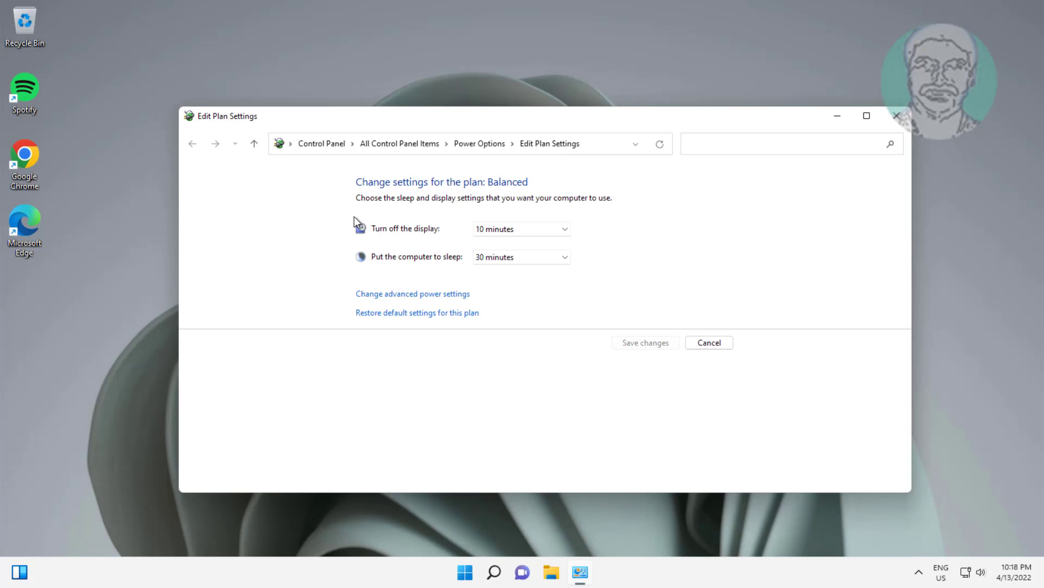
In the Balanced plan's advanced power settings, set USB selective suspend to Disabled
click(440, 294)
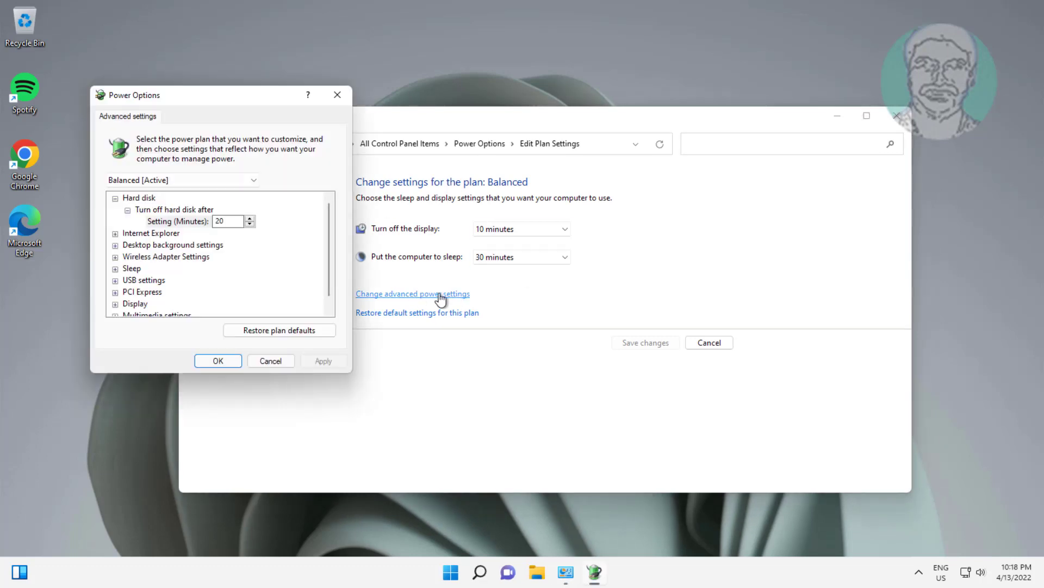
click(116, 199)
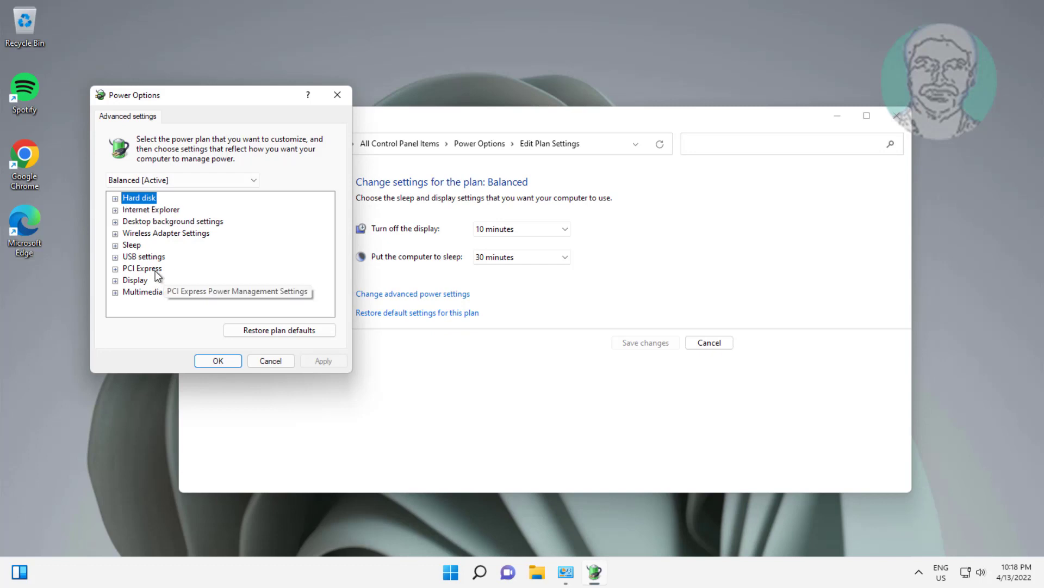
click(143, 256)
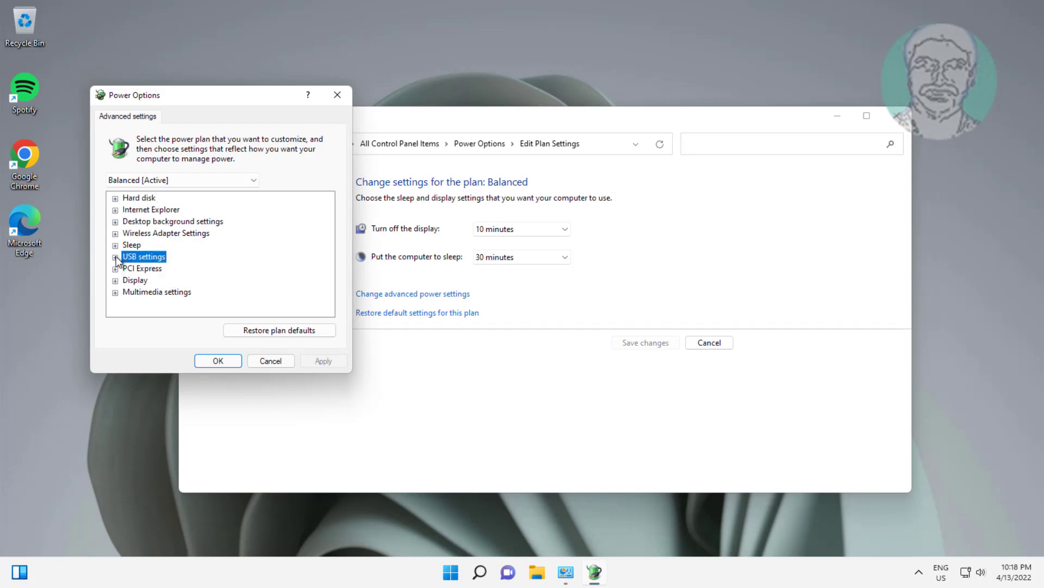
click(115, 258)
click(211, 271)
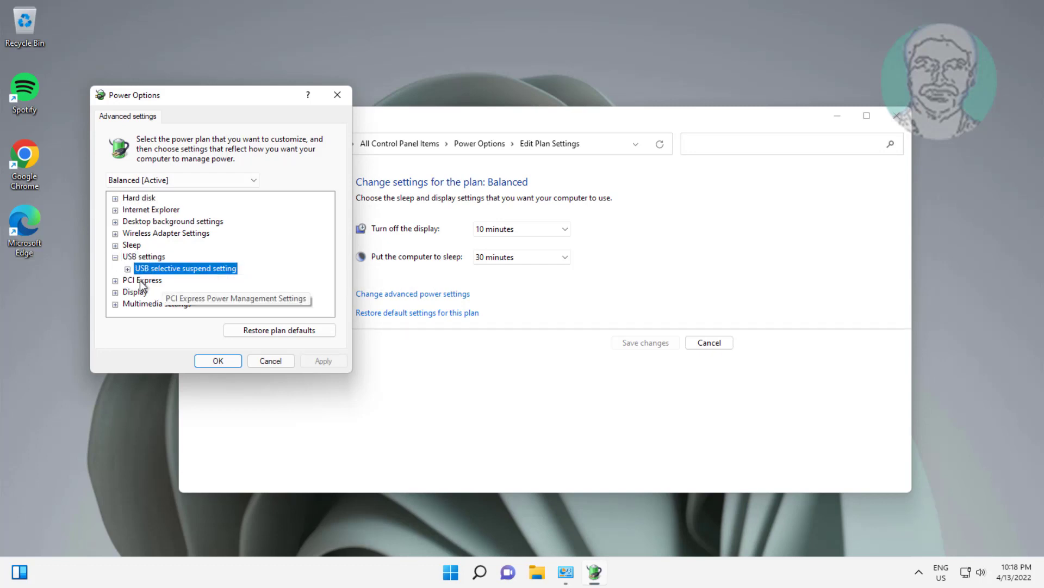
click(127, 270)
click(198, 281)
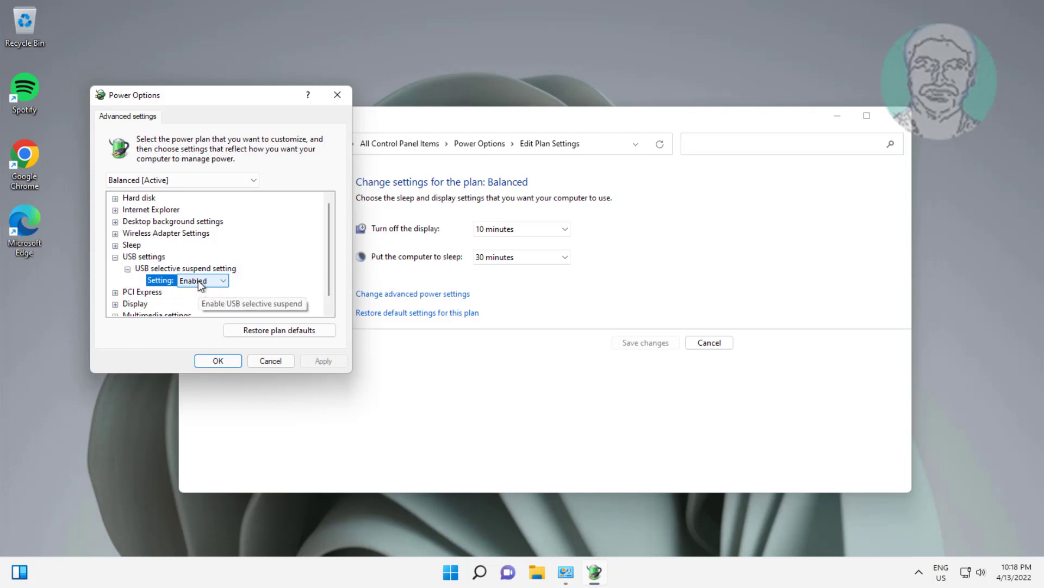
click(220, 280)
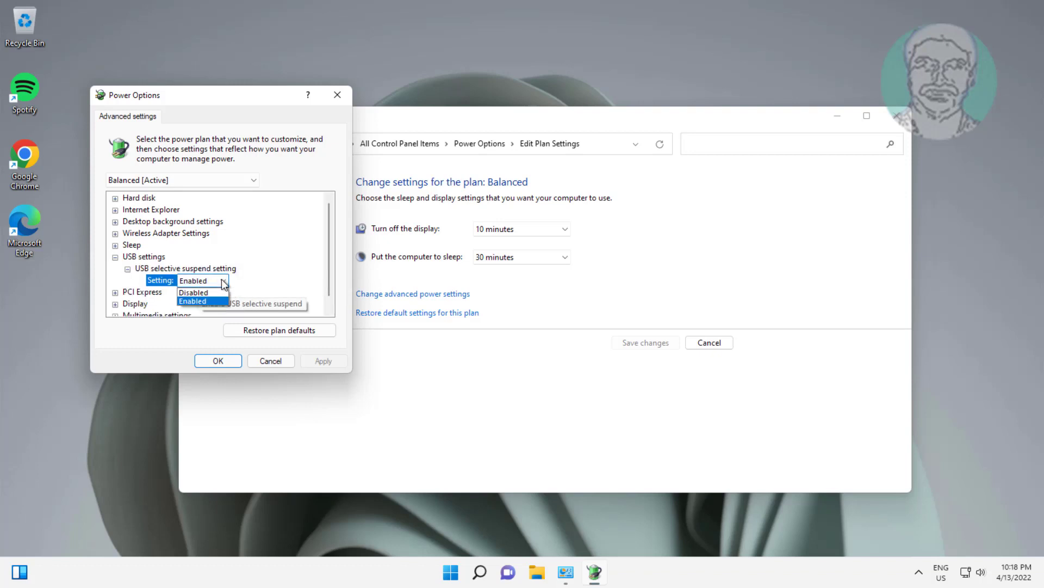
click(198, 292)
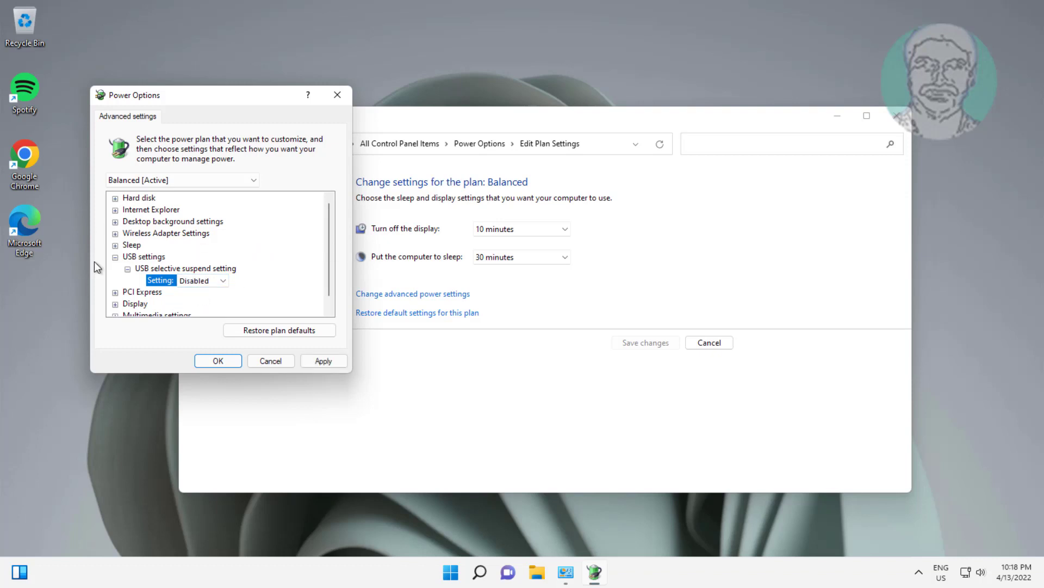
click(115, 256)
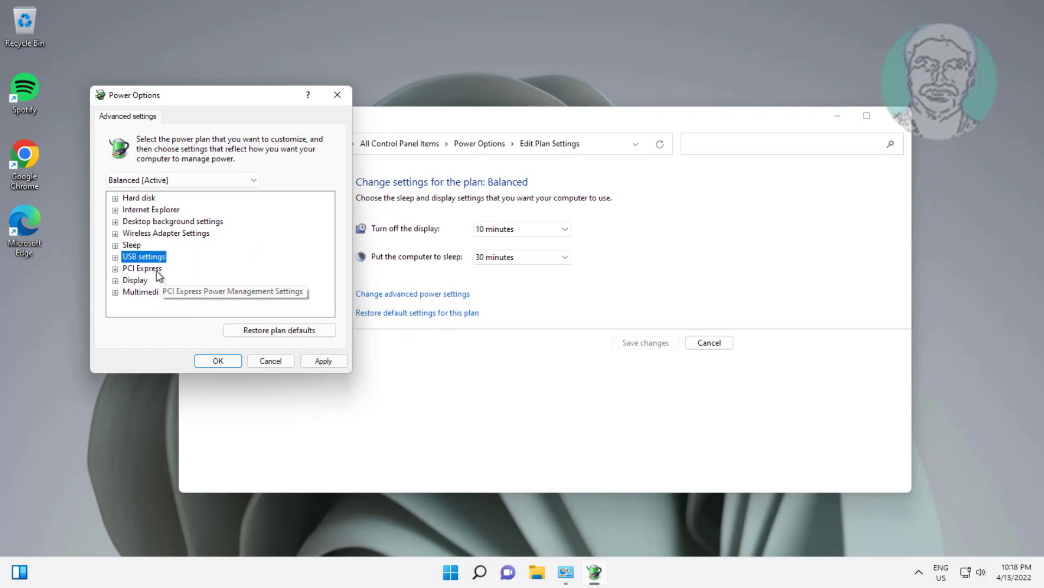
click(126, 272)
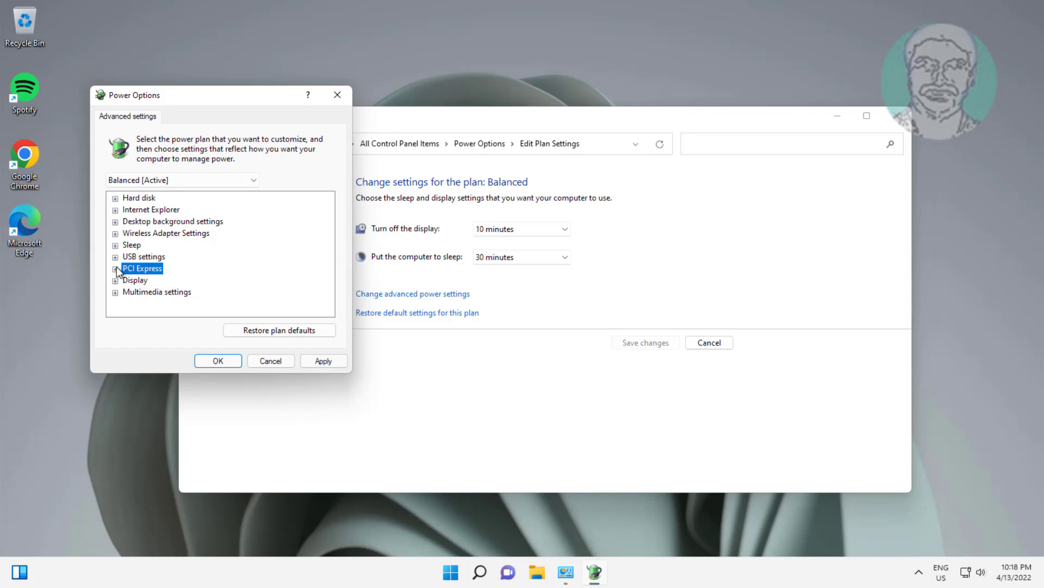
Set PCI Express Link State Power Management to Off
click(116, 268)
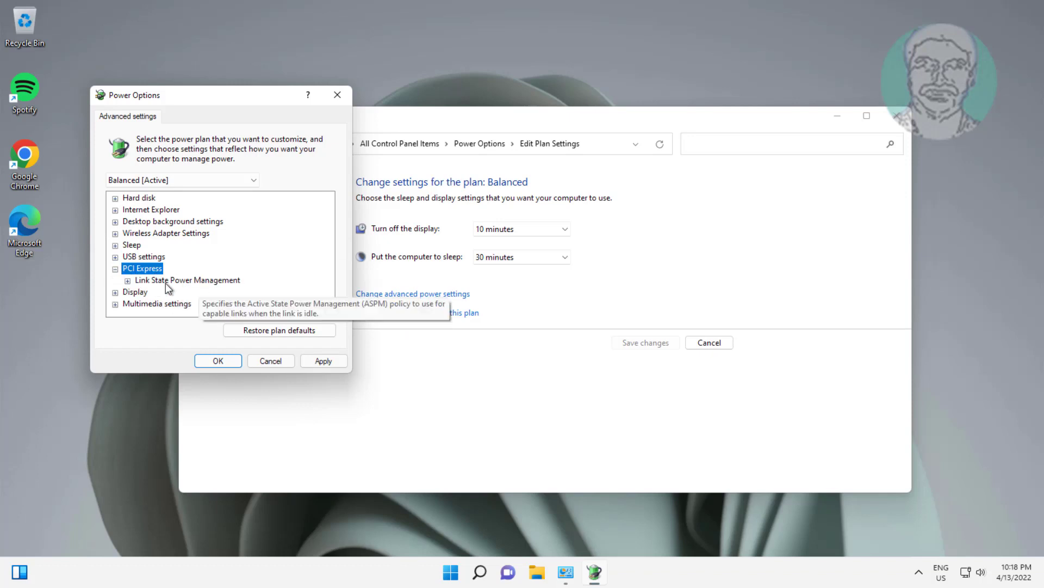
click(166, 282)
click(127, 281)
click(186, 293)
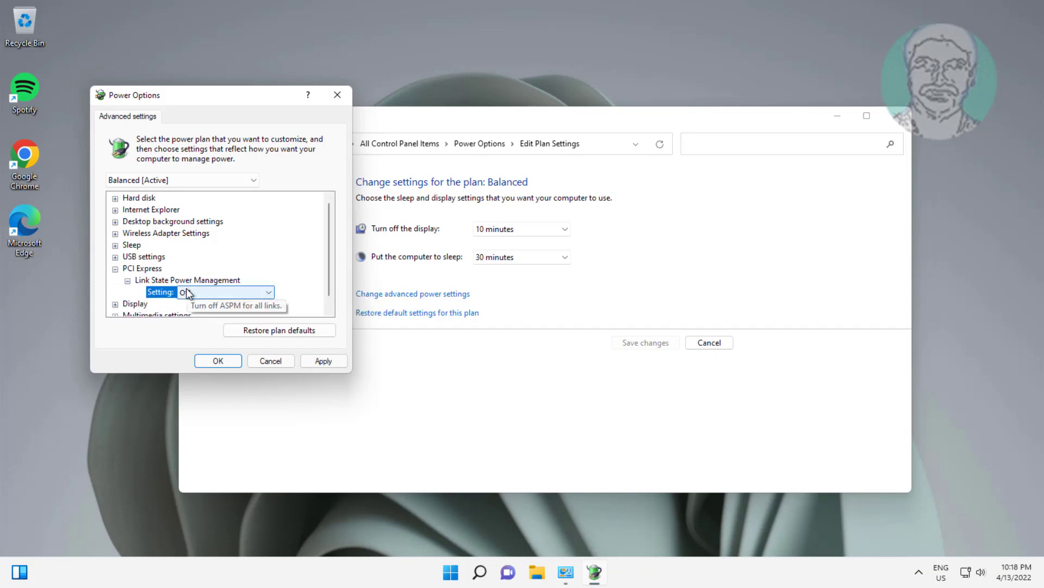
click(186, 294)
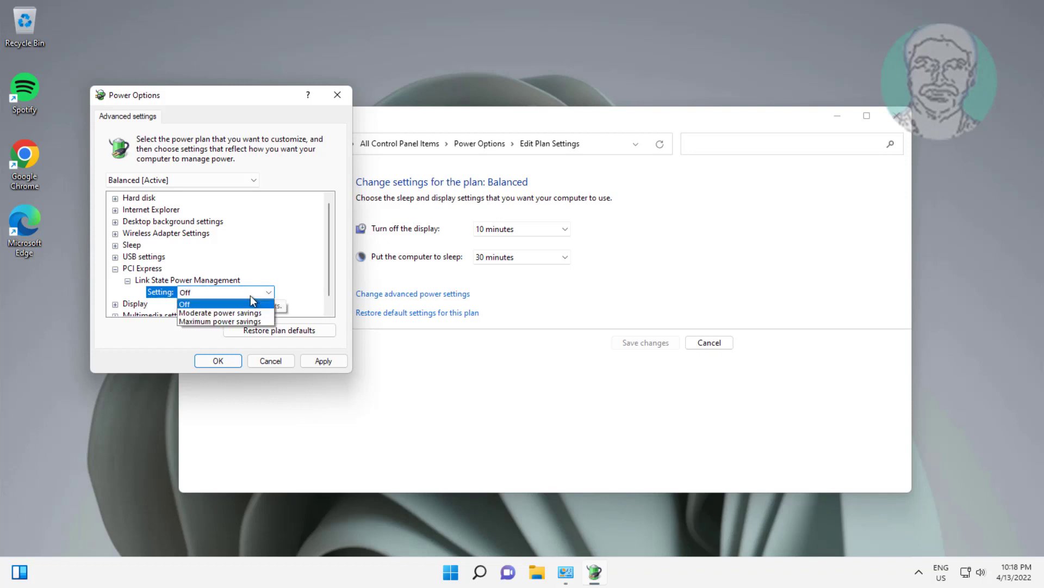
click(186, 304)
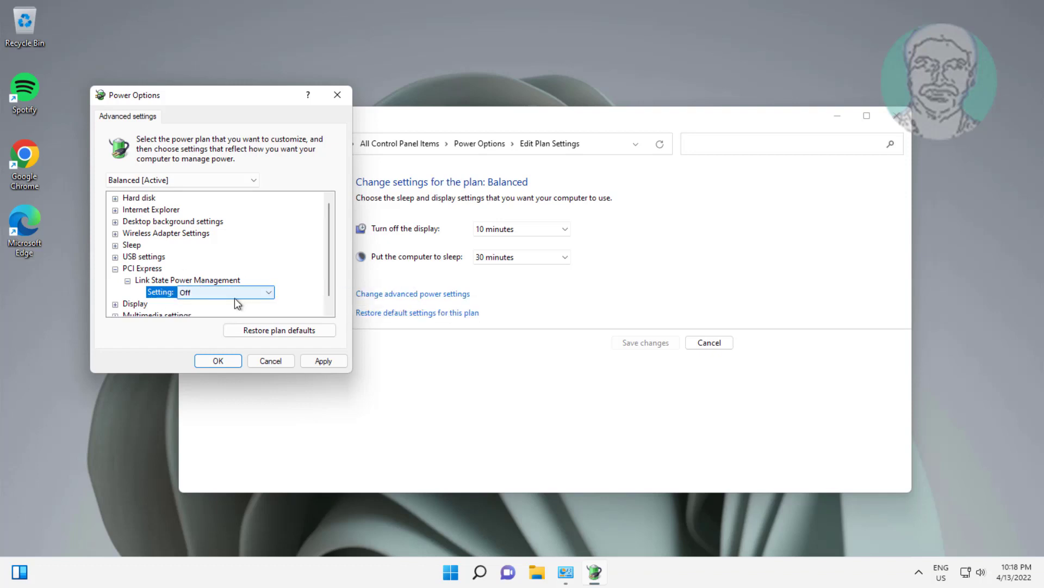
click(116, 269)
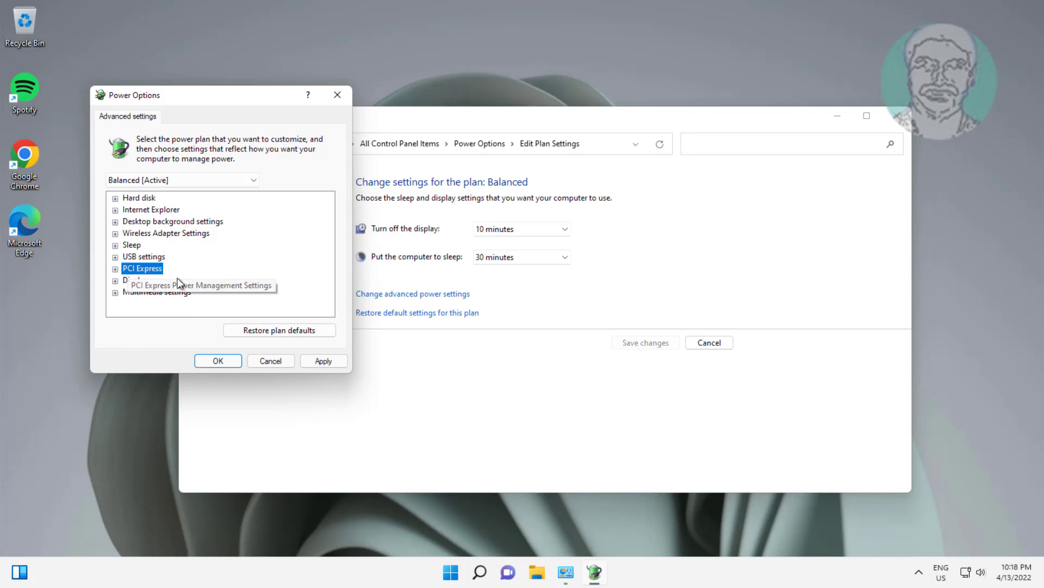
Apply the power setting changes and close the power plan windows
click(313, 360)
click(218, 360)
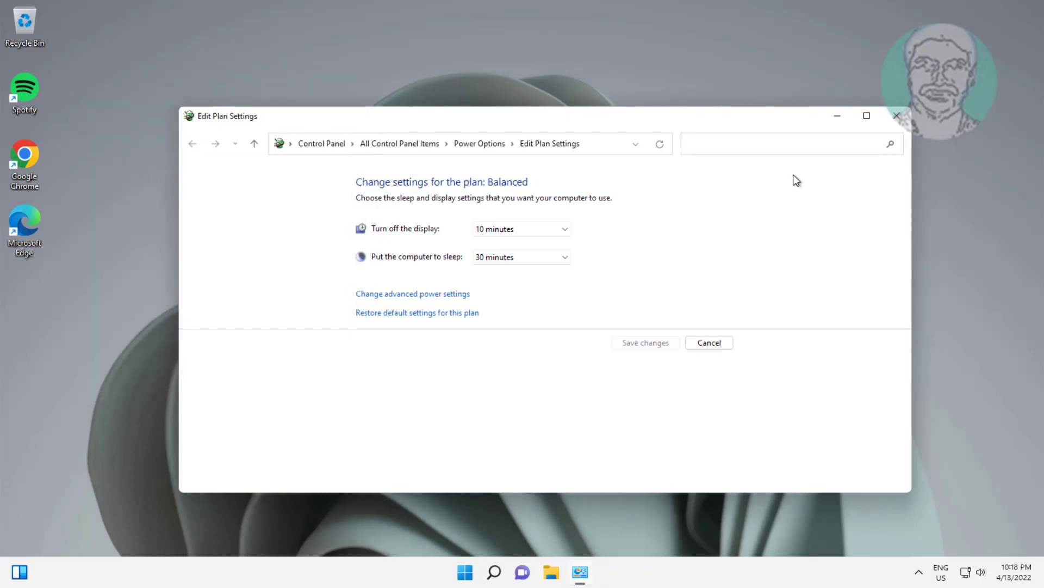
click(893, 114)
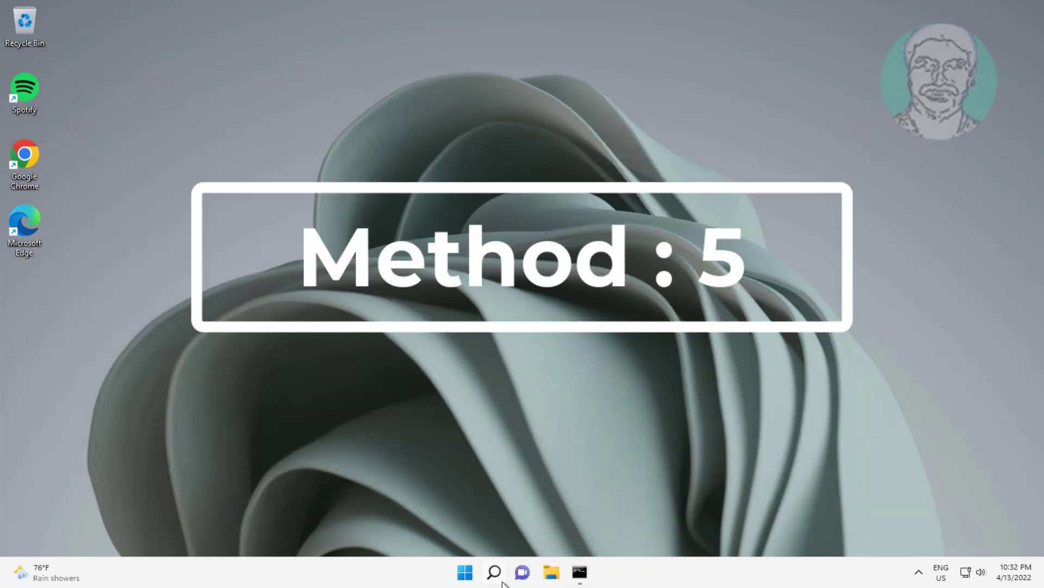
Search 'regedit' and run Registry Editor as administrator
click(501, 579)
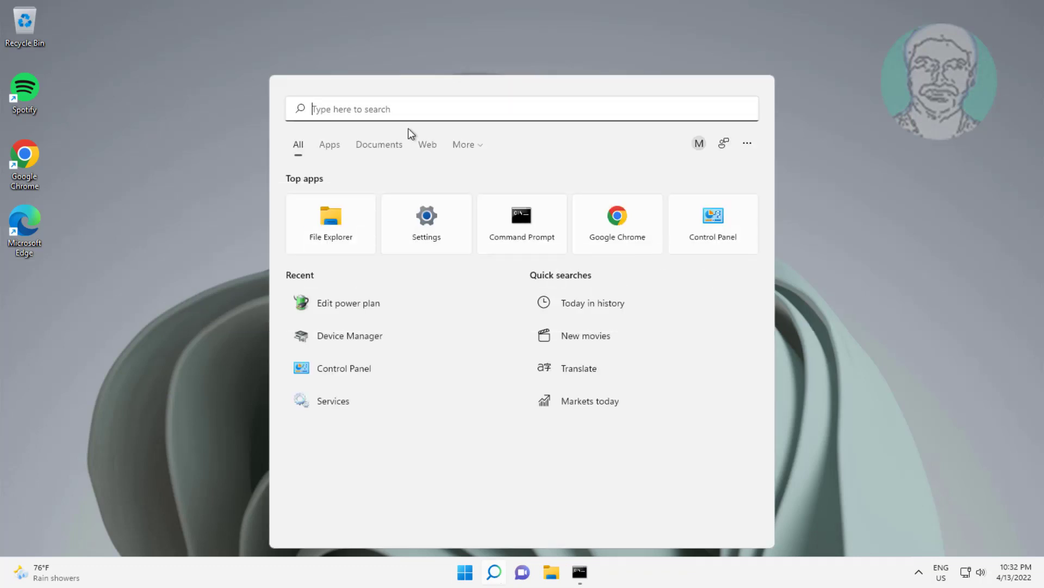
text(regedit)
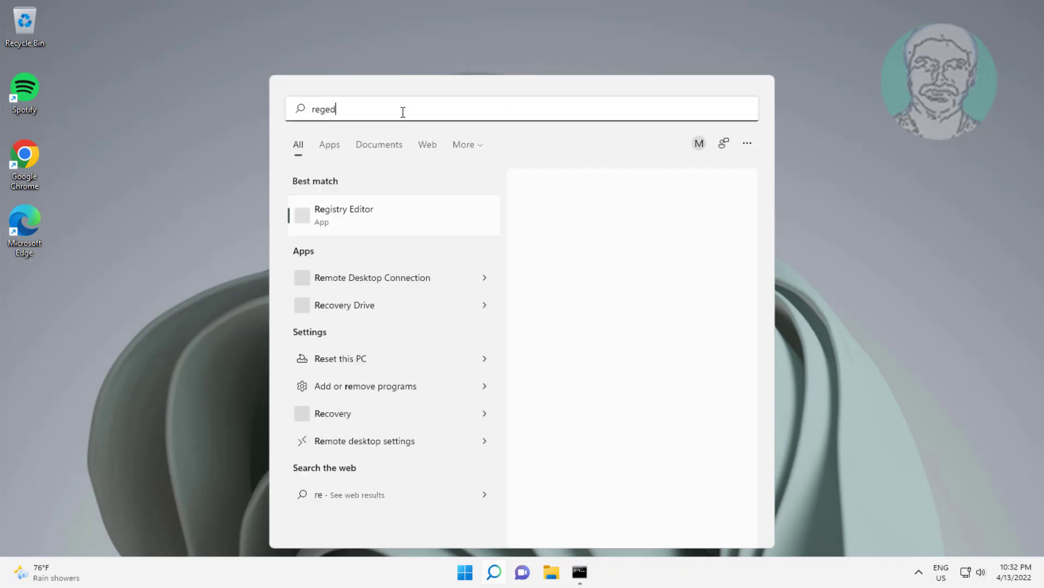
right_click(335, 222)
click(380, 241)
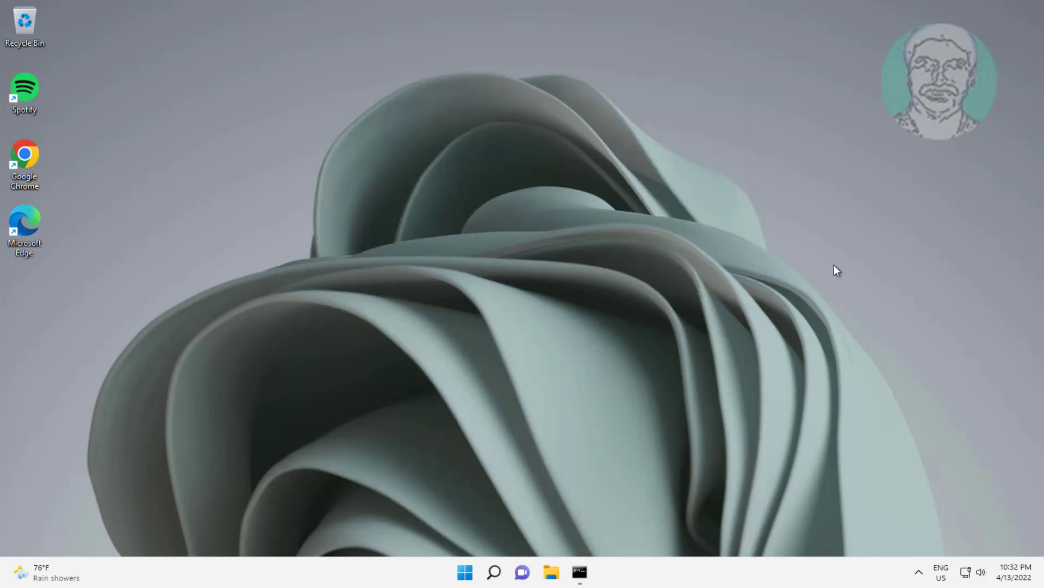
Approve the UAC prompt and expand HKEY_LOCAL_MACHINE\SOFTWARE in Registry Editor
click(455, 386)
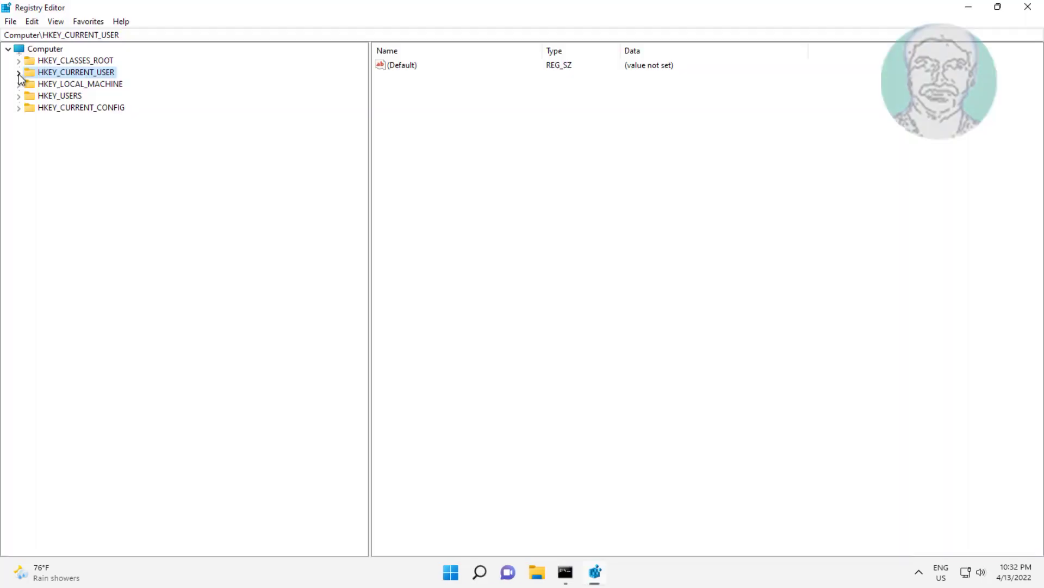
click(86, 84)
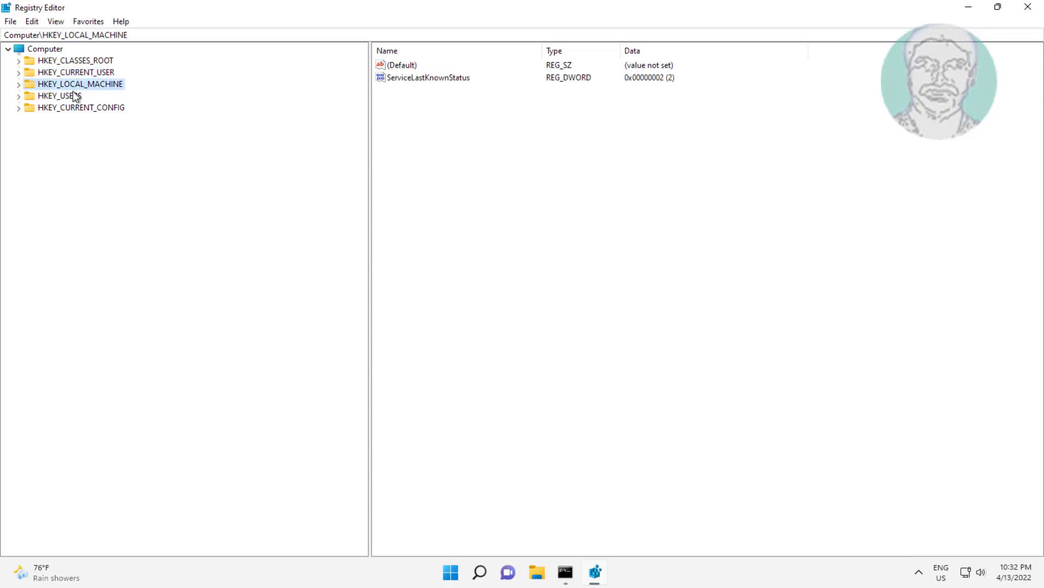
click(20, 85)
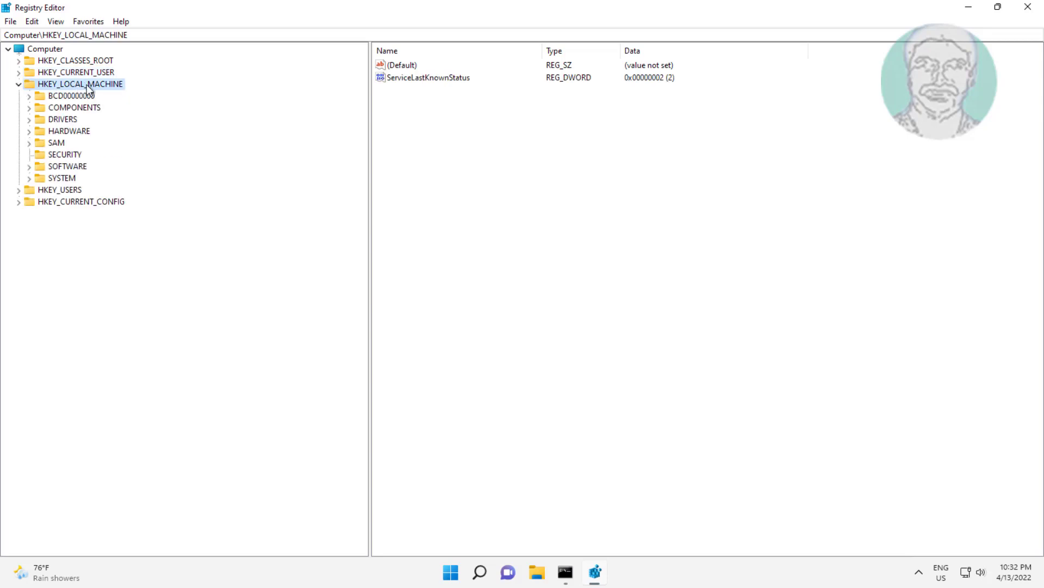
click(50, 167)
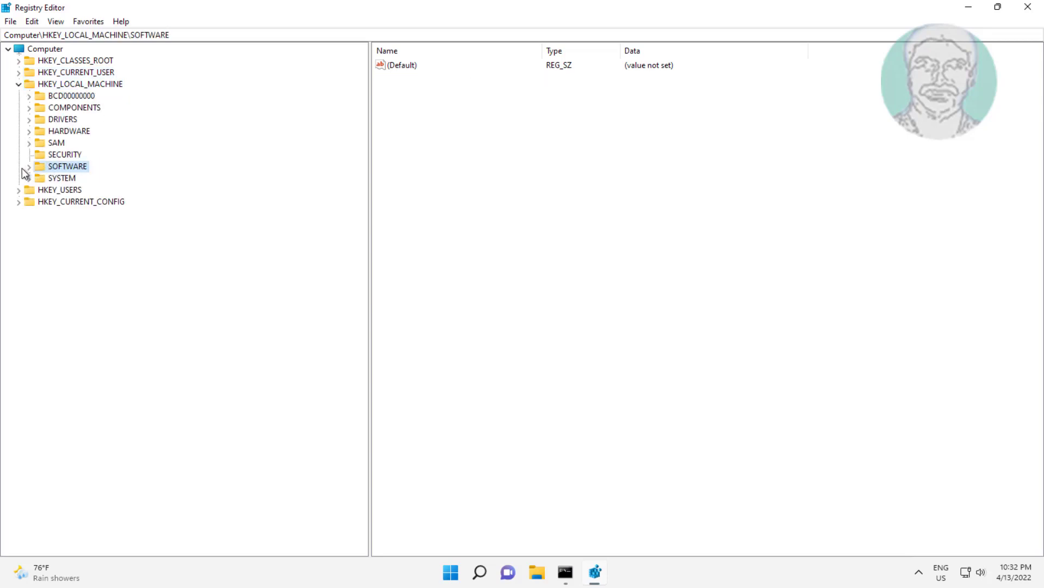
click(29, 167)
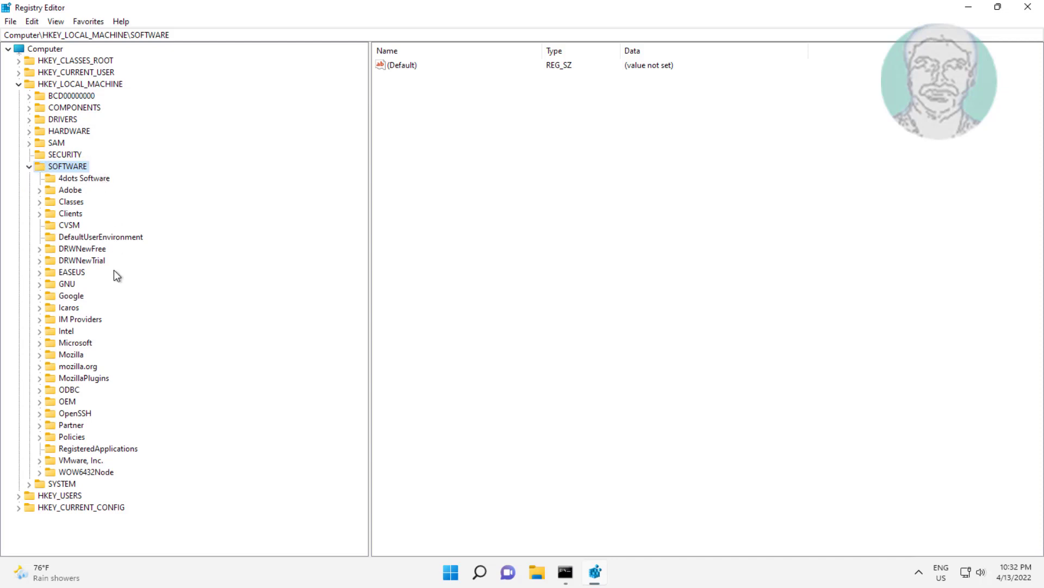
Navigate to Microsoft\Windows Media Foundation\Platform and select the Platform key
click(90, 346)
click(40, 345)
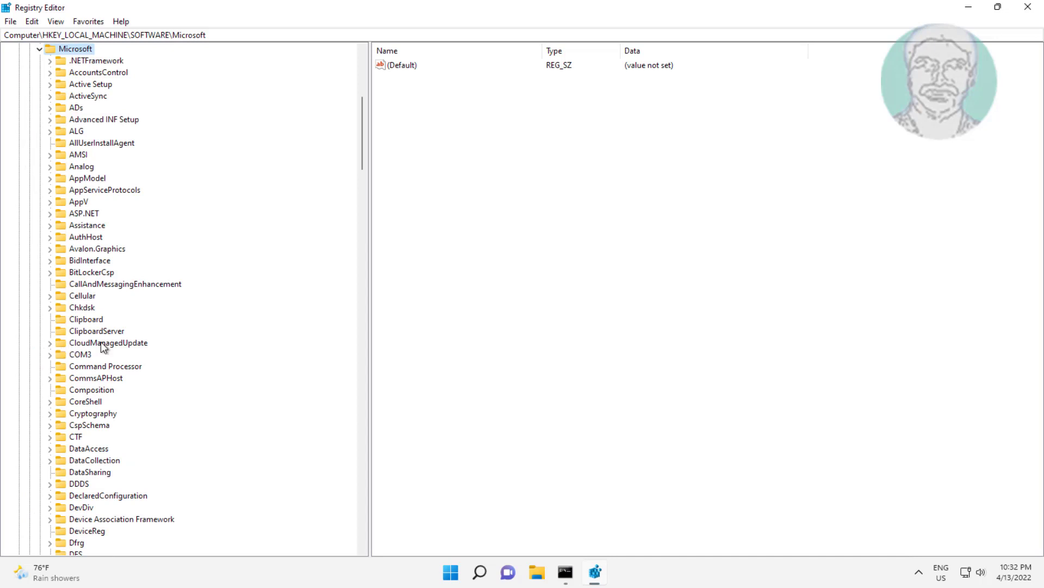
click(100, 342)
key(w)
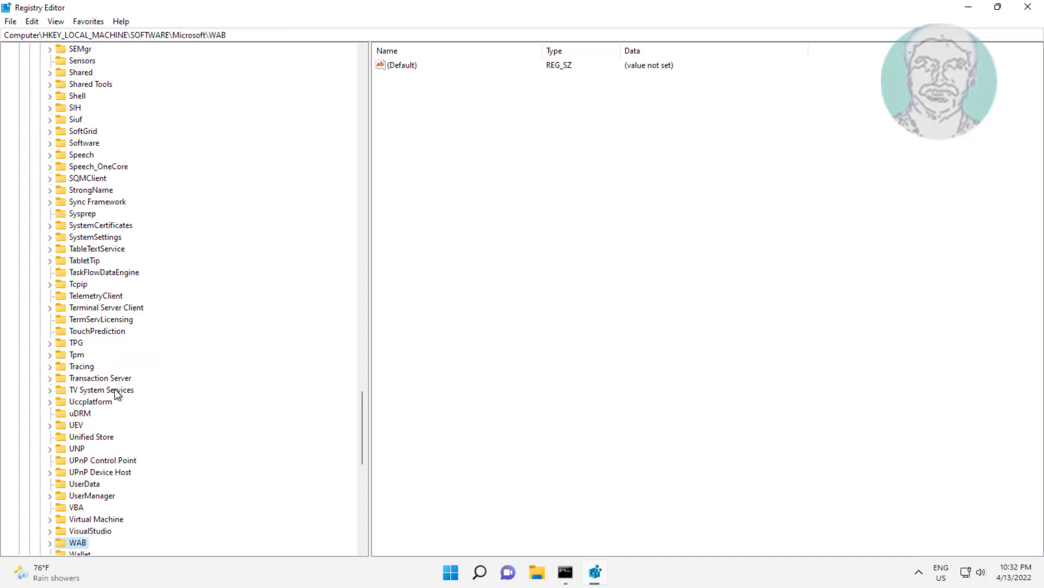
scroll(114, 389, down, 7)
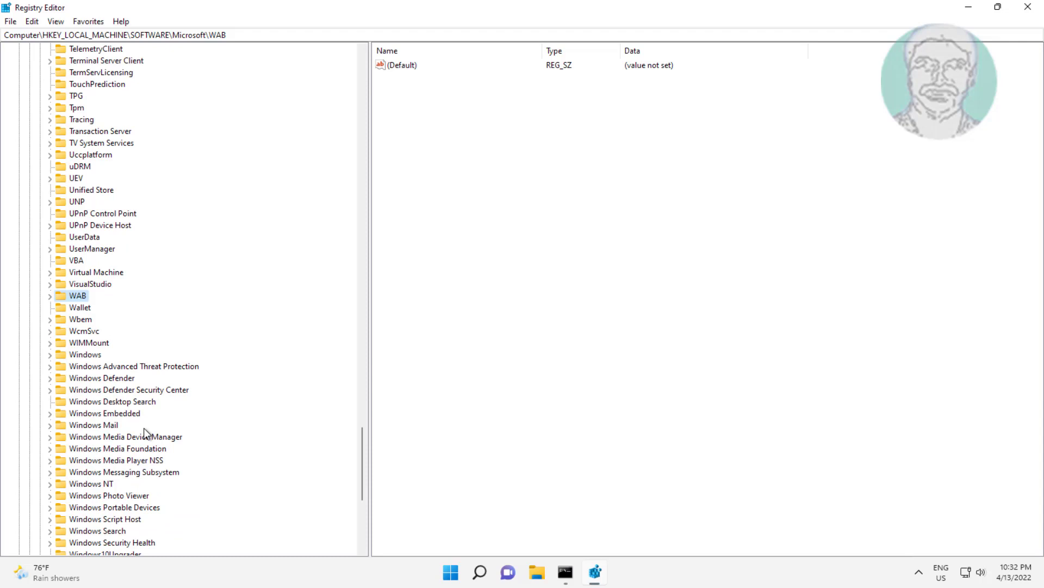
scroll(163, 435, down, 1)
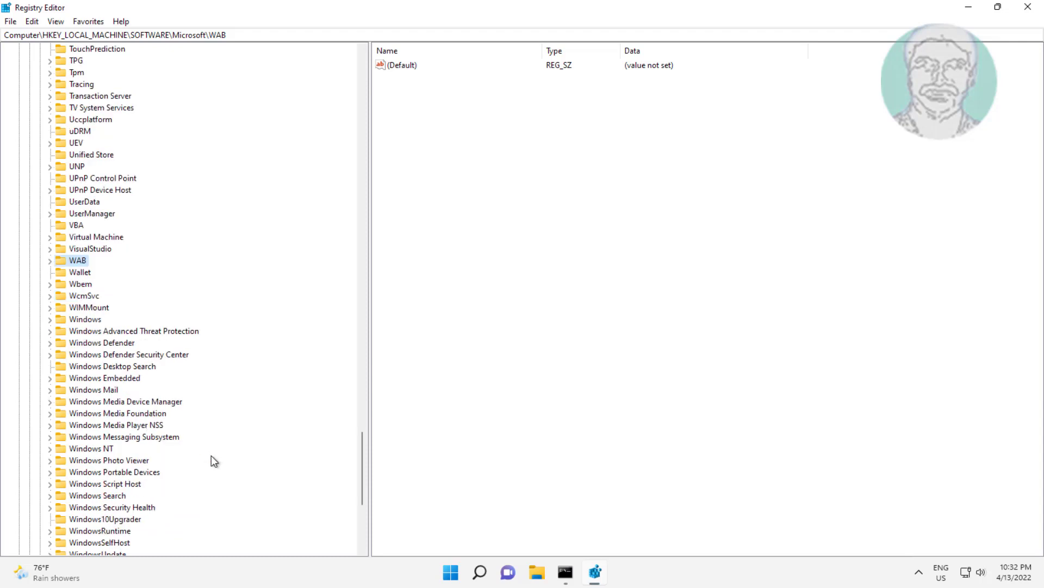
click(126, 413)
click(50, 413)
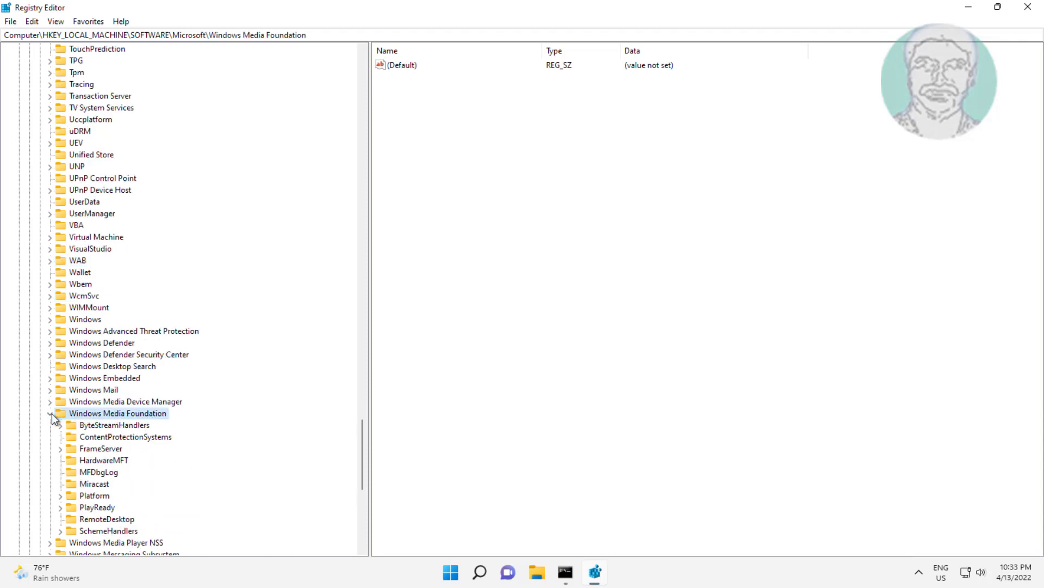
click(97, 495)
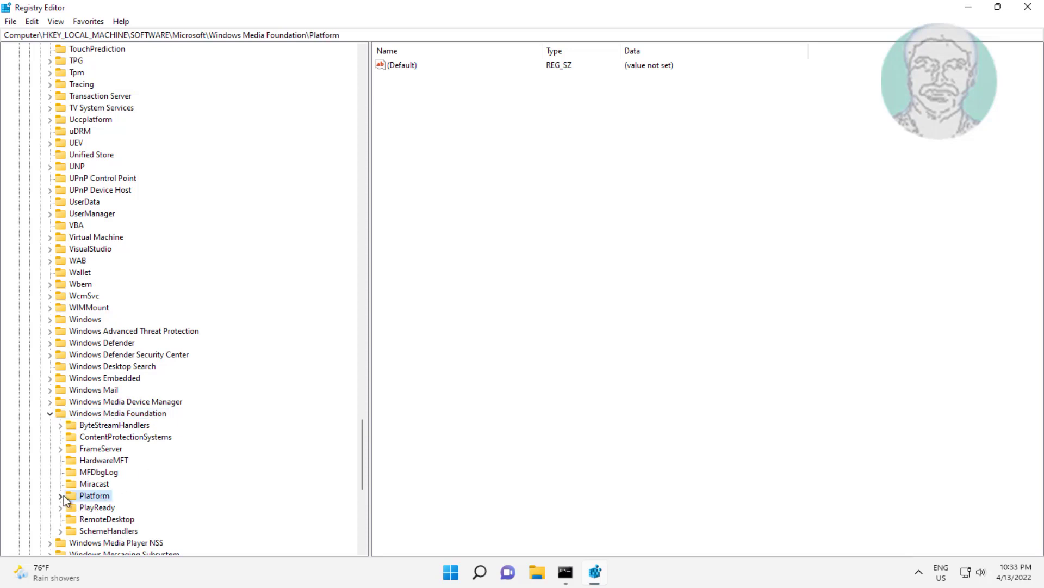
Add a DWORD (32-bit) value named EnableFrameServerMode under the Platform key, leaving its data at 0
right_click(422, 177)
mouse_move(426, 180)
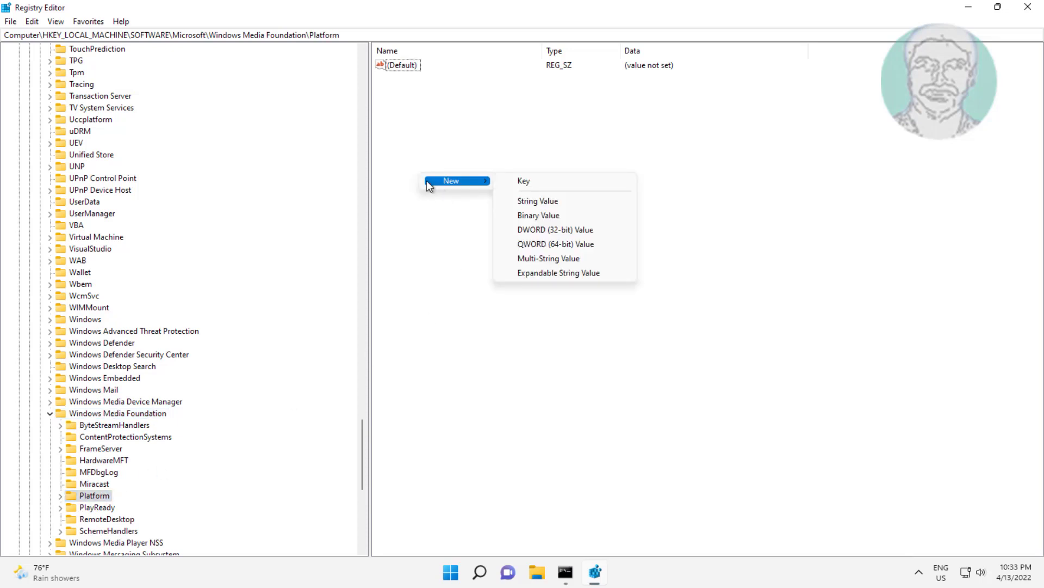
click(544, 229)
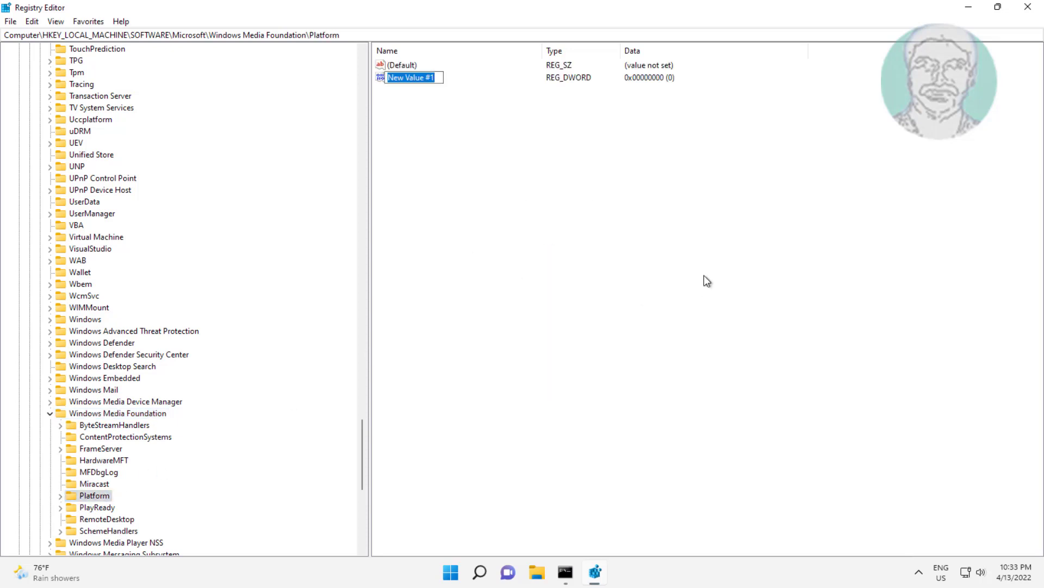
text(Enable)
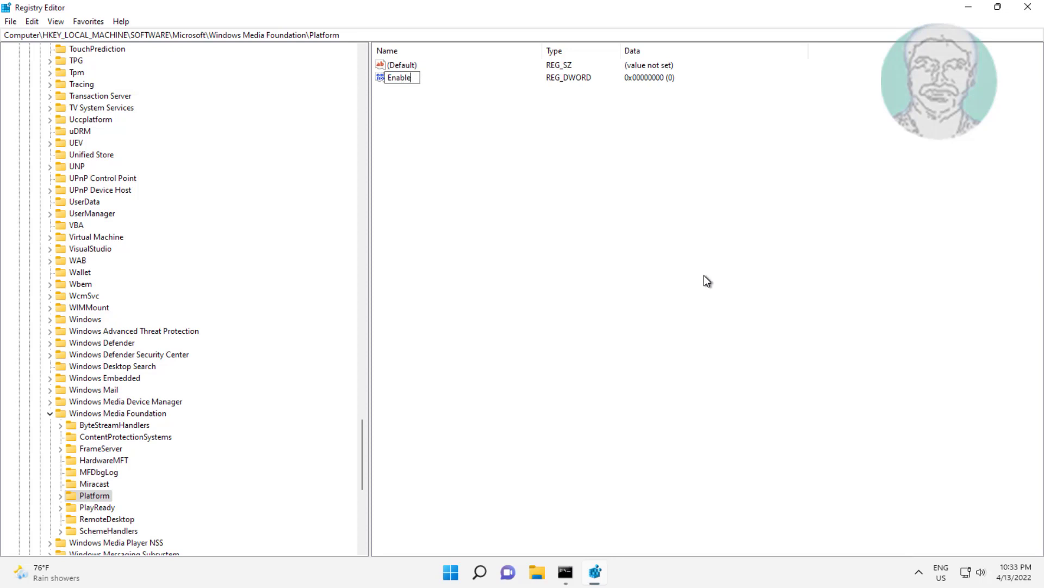
text(FrameServerMode)
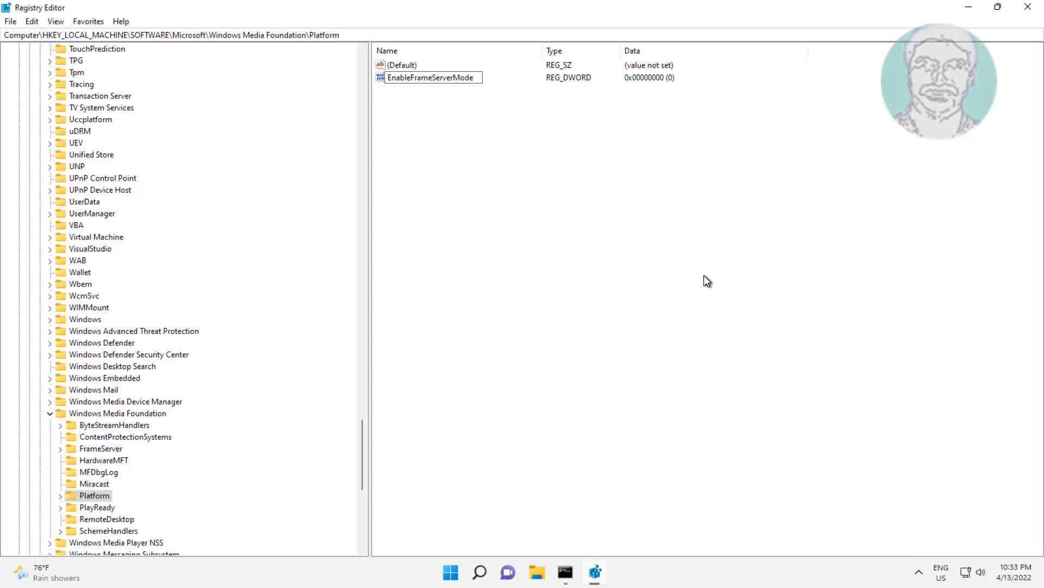
key(Return)
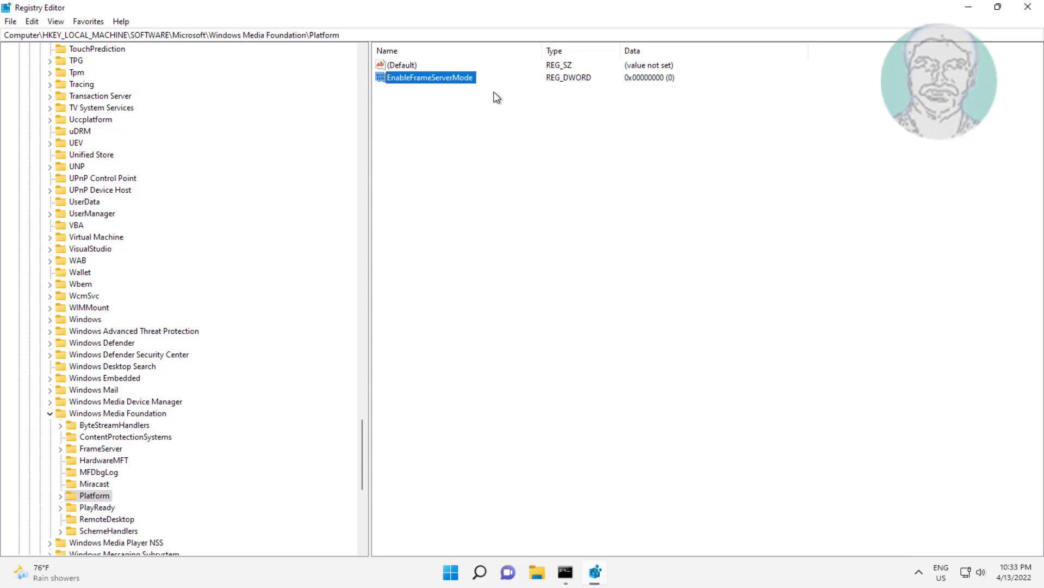
double_click(459, 80)
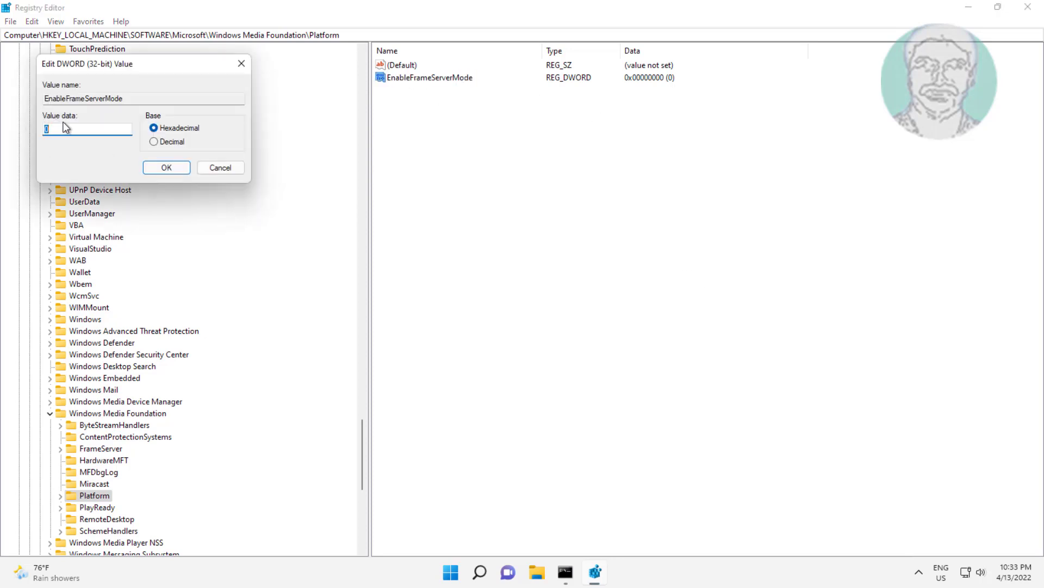
click(159, 167)
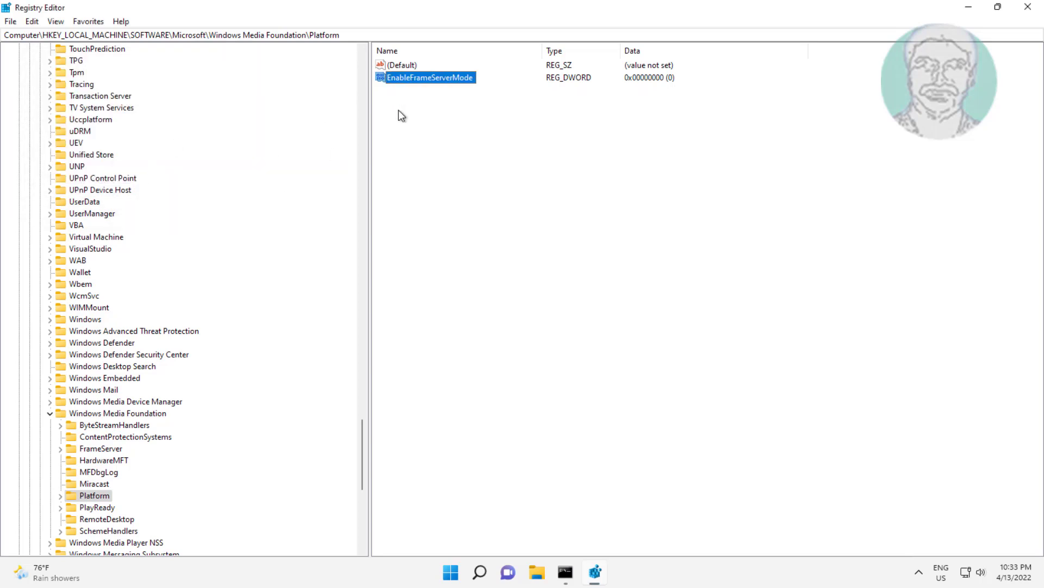
Collapse the tree to HKEY_LOCAL_MACHINE, then expand SOFTWARE and open WOW6432Node
click(49, 413)
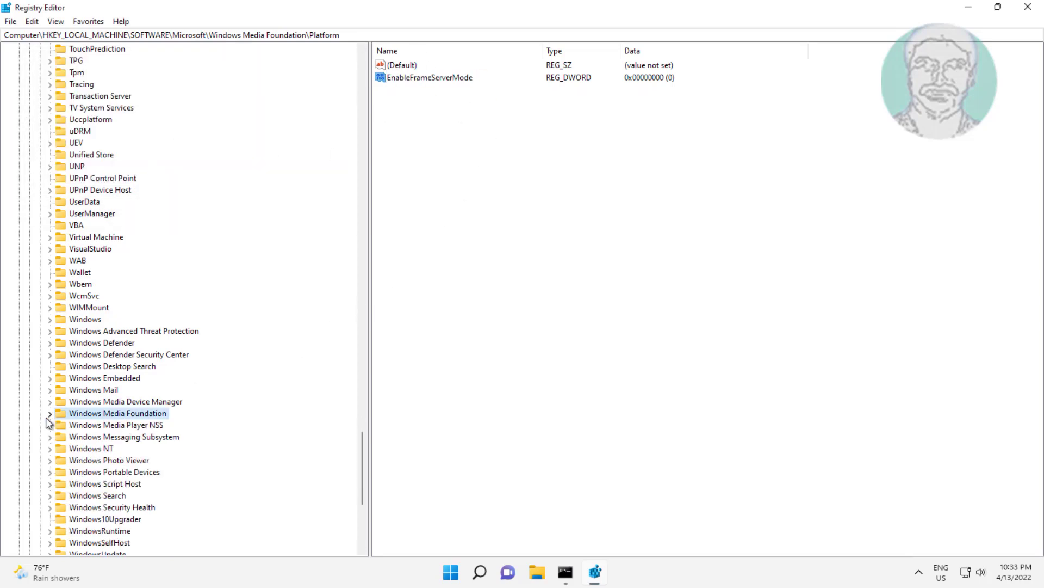
scroll(185, 361, up, 20)
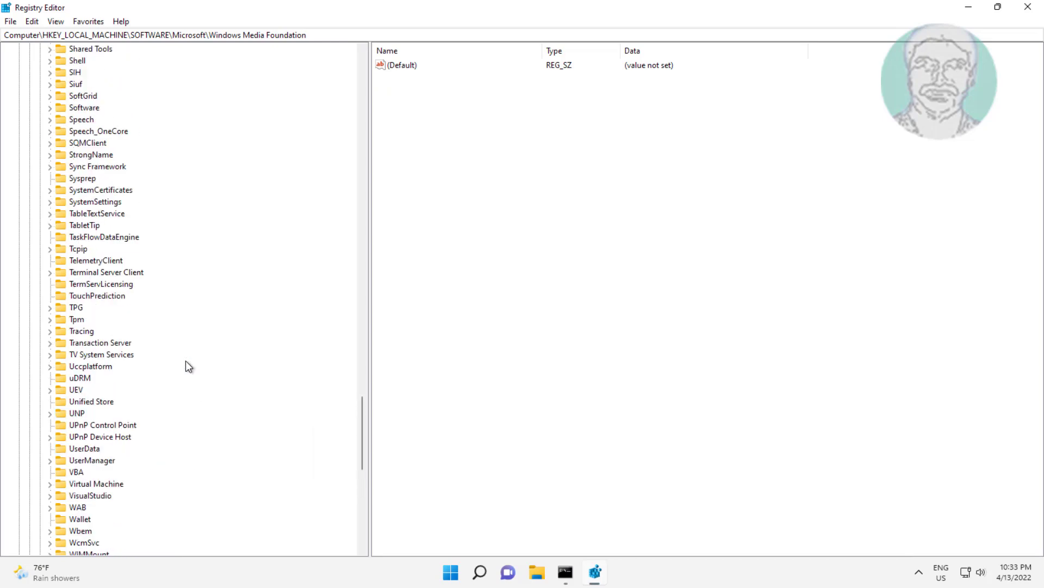
scroll(185, 361, up, 20)
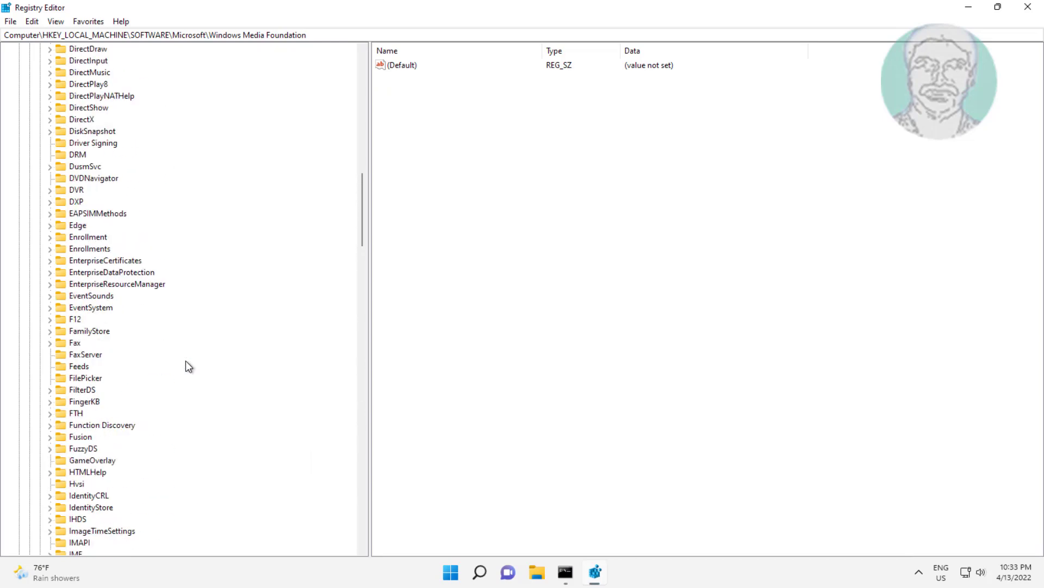
click(39, 261)
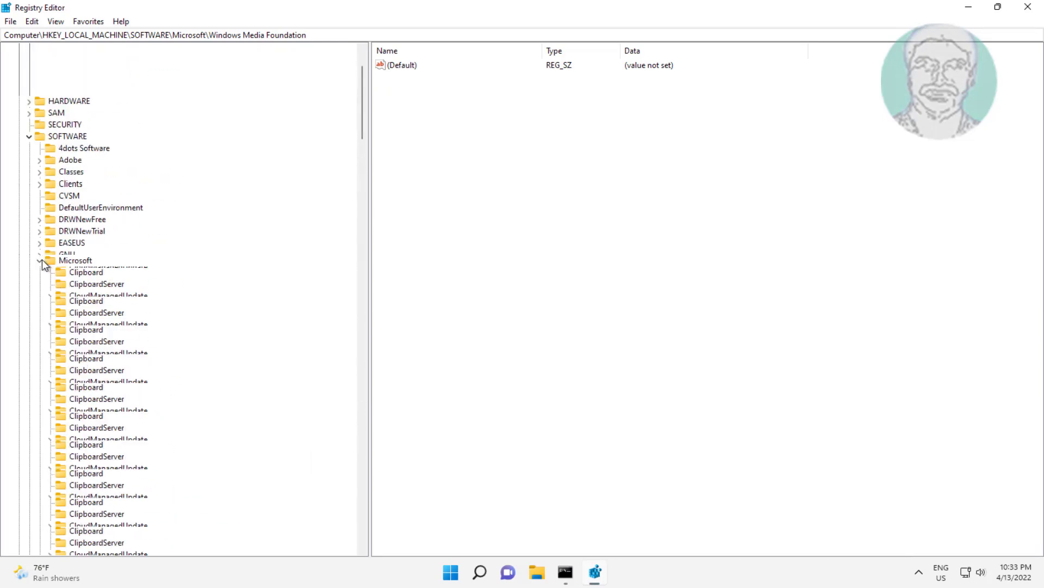
click(29, 166)
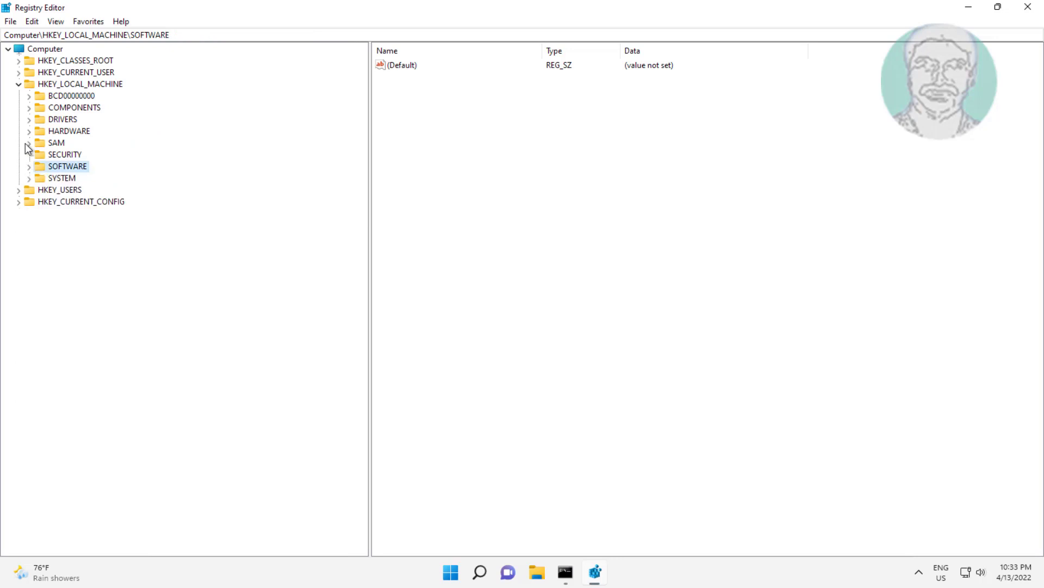
click(18, 84)
click(18, 84)
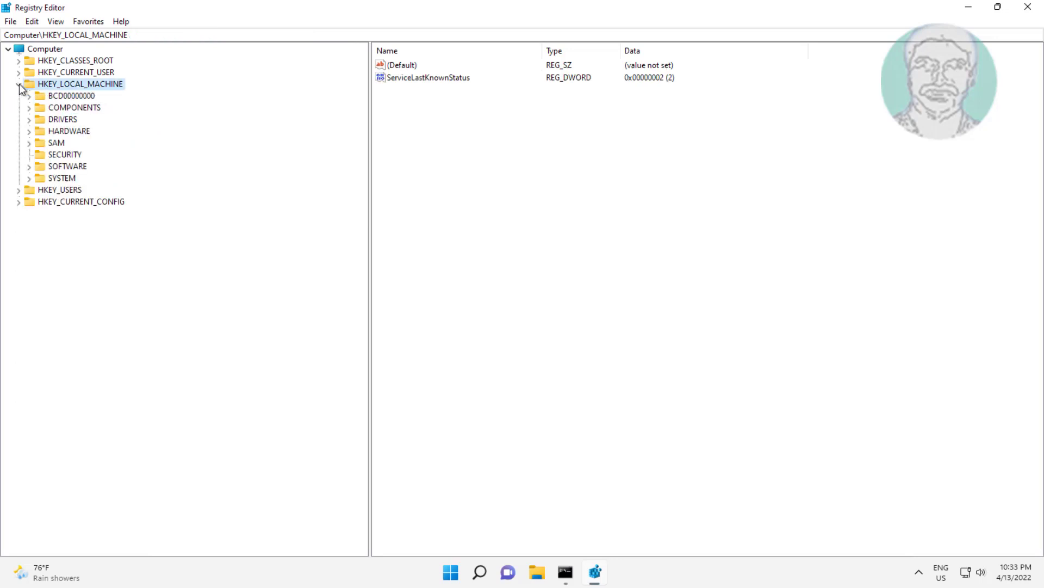
click(47, 169)
click(30, 166)
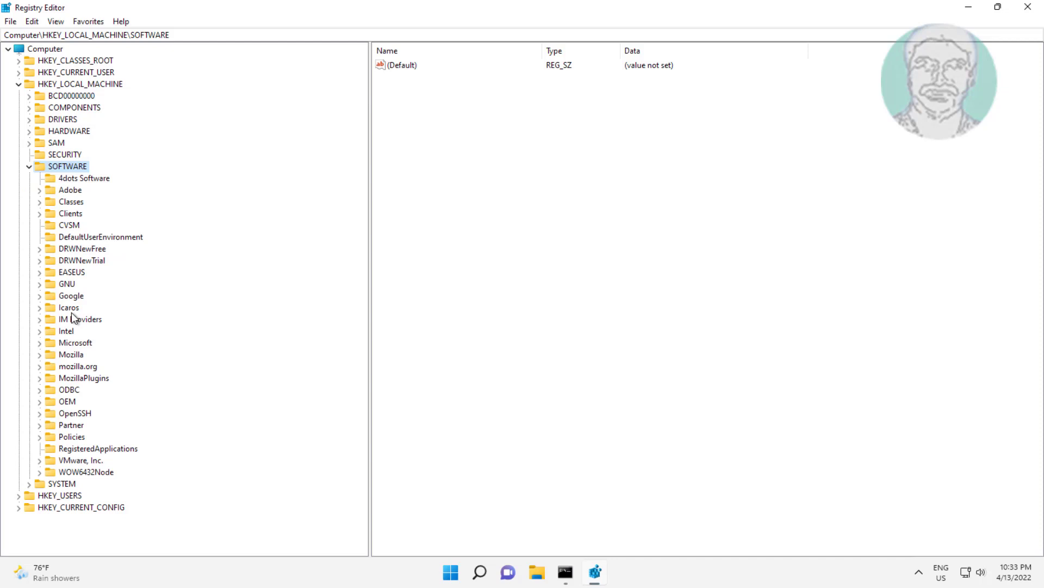
click(90, 472)
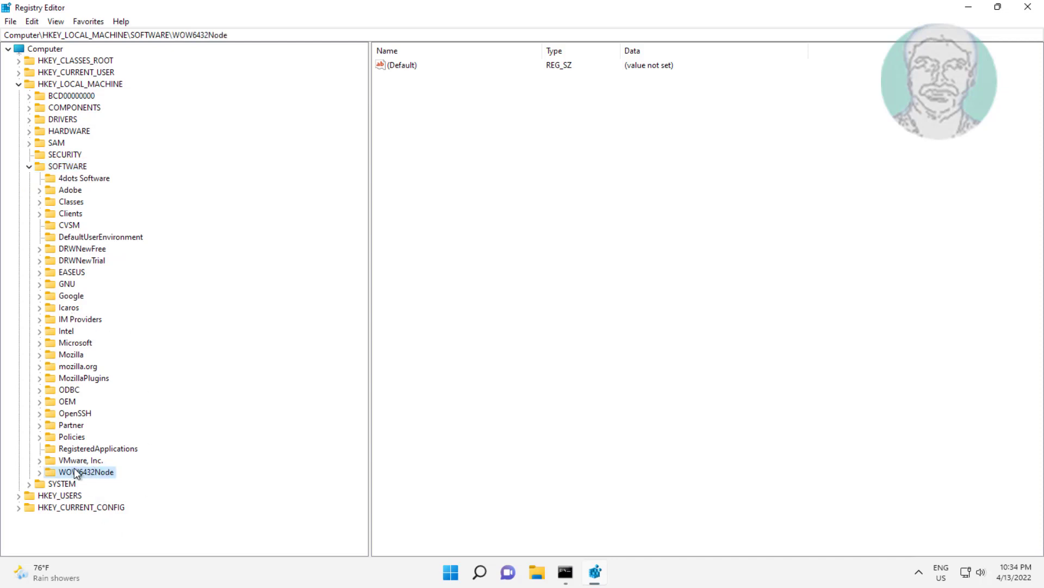
Browse WOW6432Node > Microsoft > Windows Media Foundation and expand Platform, showing EVR and XVP
click(38, 472)
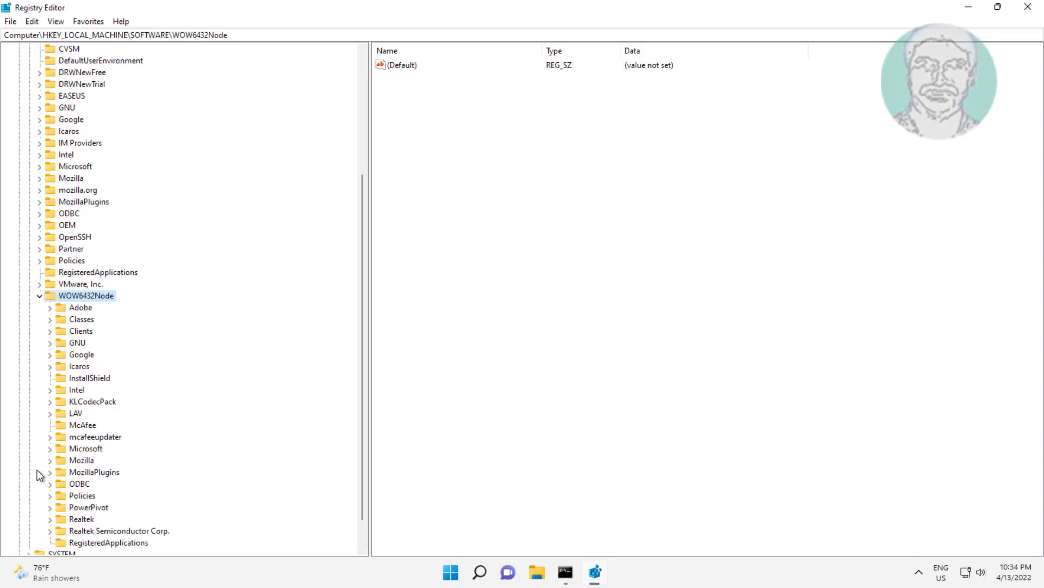
click(86, 449)
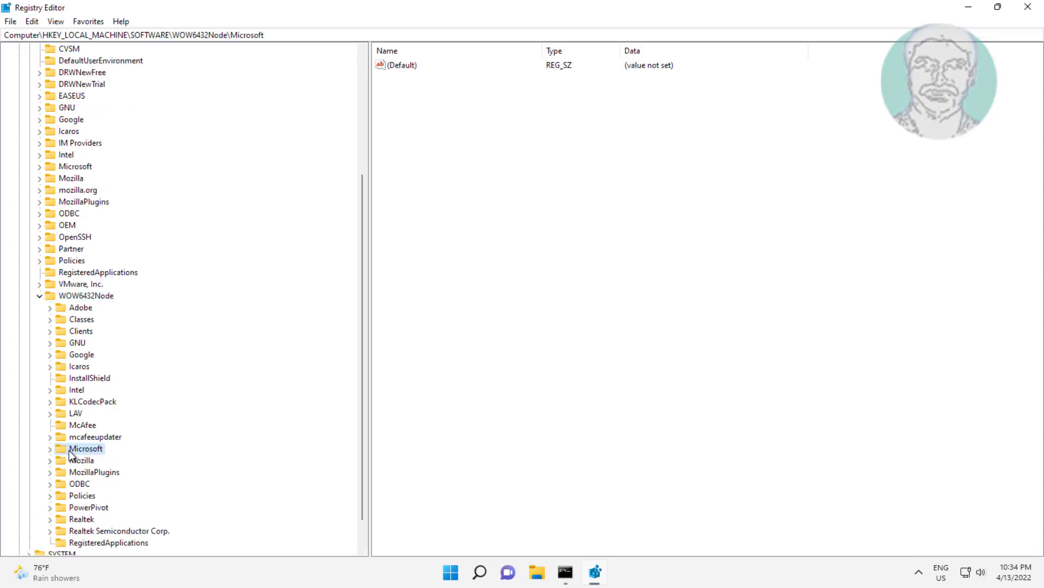
click(50, 450)
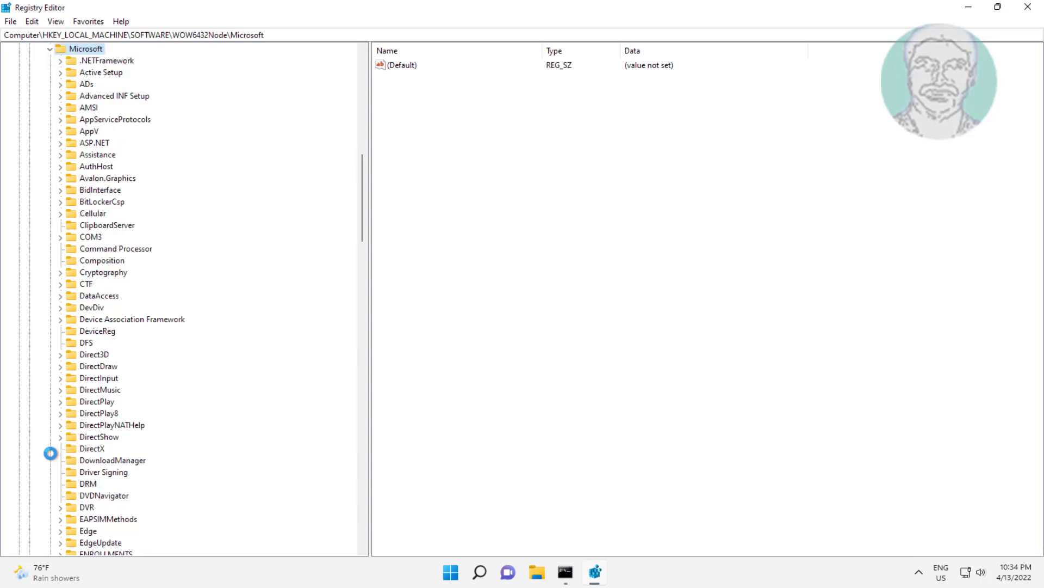
click(88, 435)
key(w)
scroll(120, 446, down, 2)
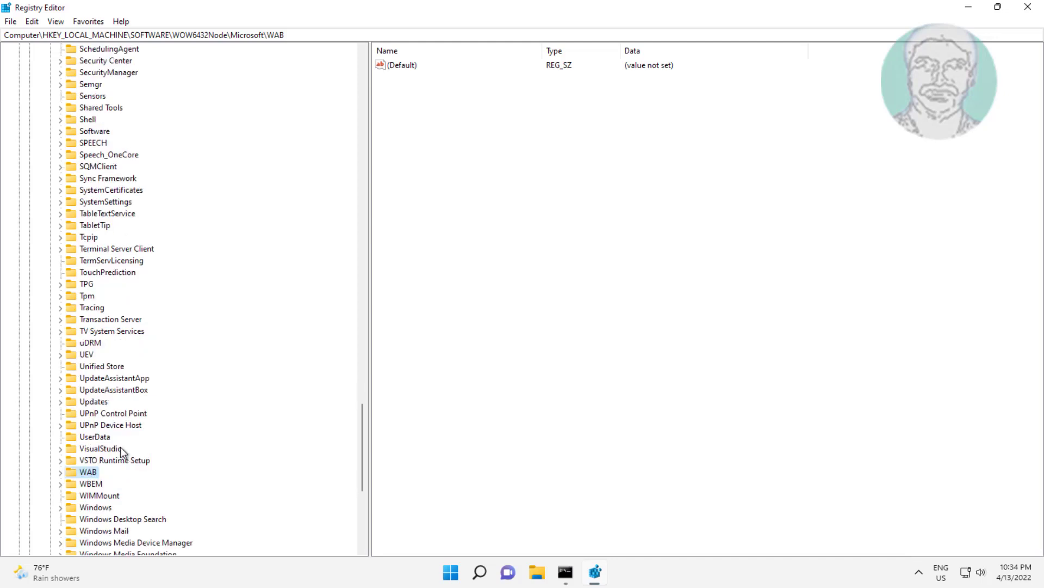
scroll(120, 447, down, 9)
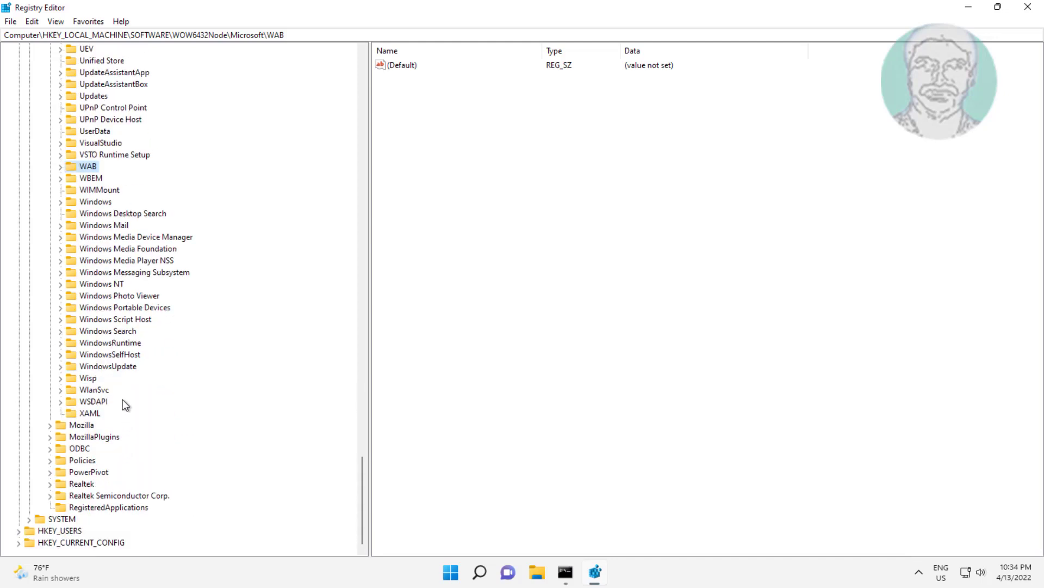
click(127, 250)
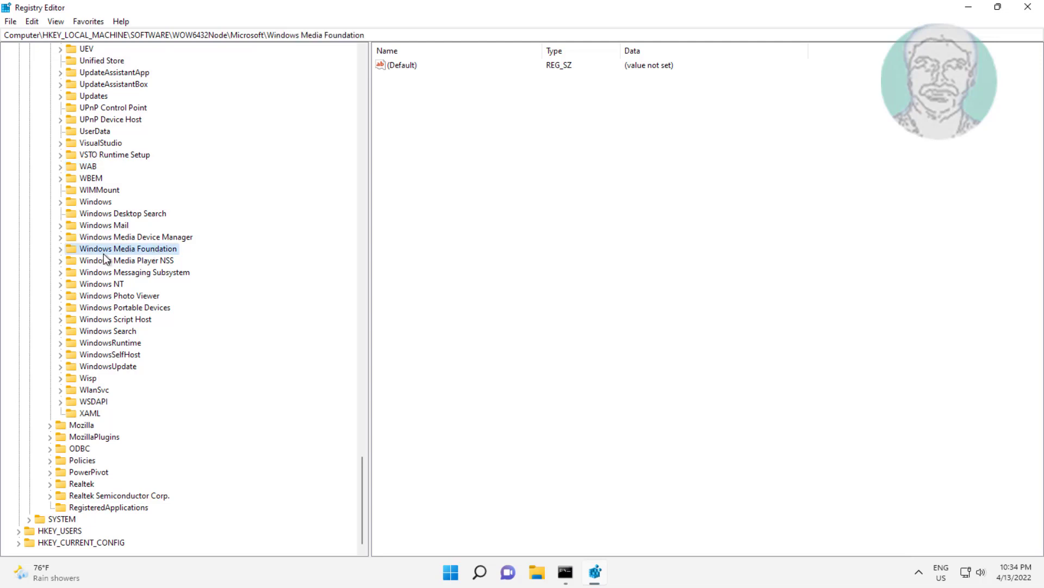
click(61, 251)
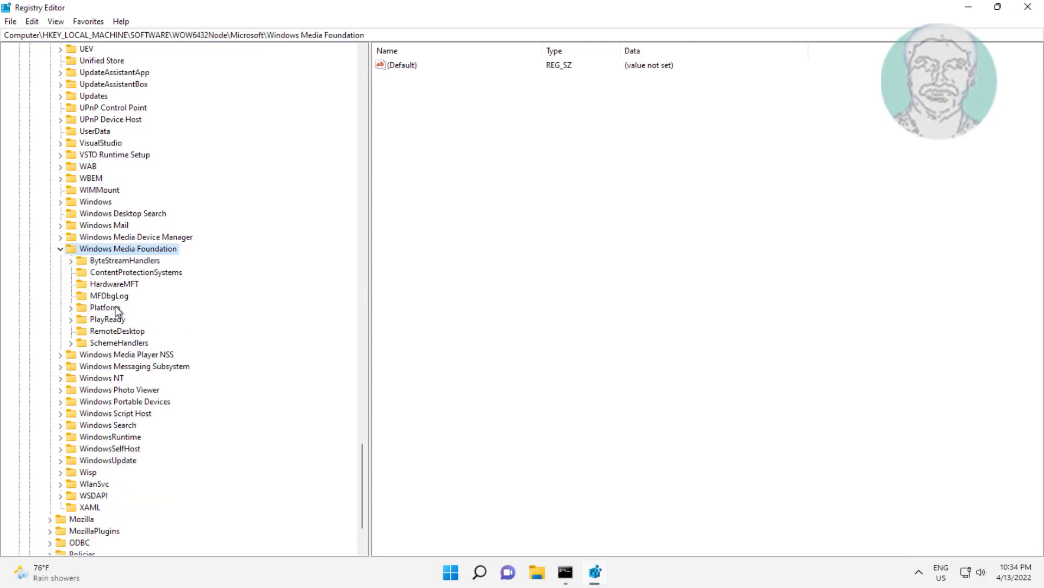
click(115, 308)
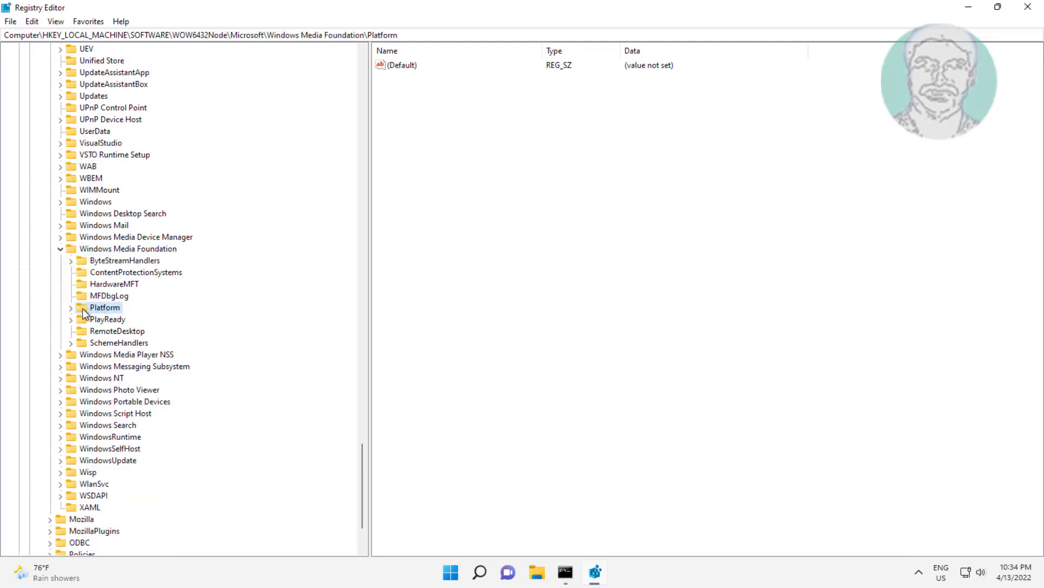
click(71, 308)
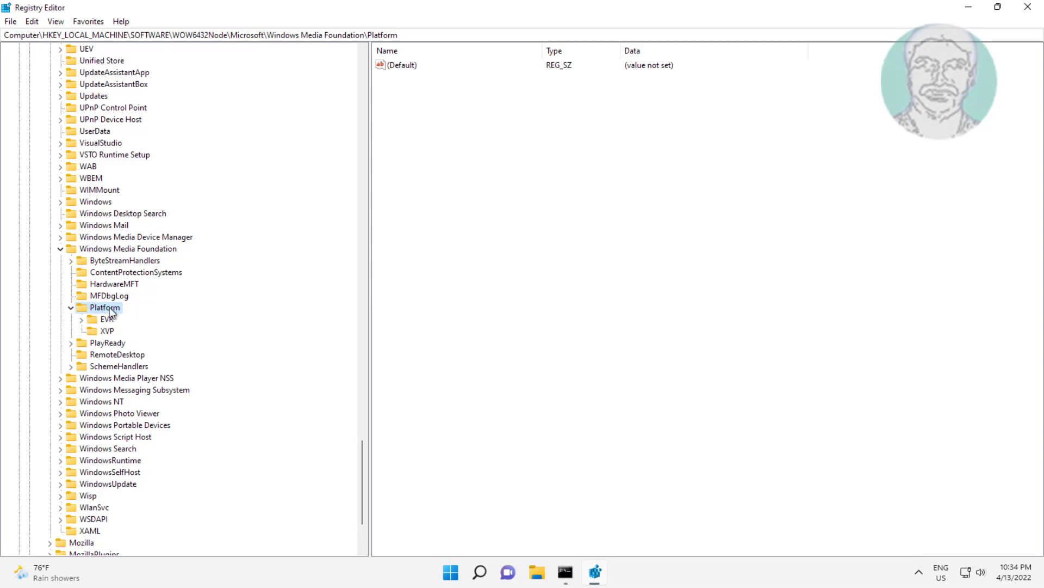
Create a REG_DWORD EnableFrameServerMode with data 0 under the WOW6432Node Platform key, then collapse Platform
right_click(410, 119)
mouse_move(443, 133)
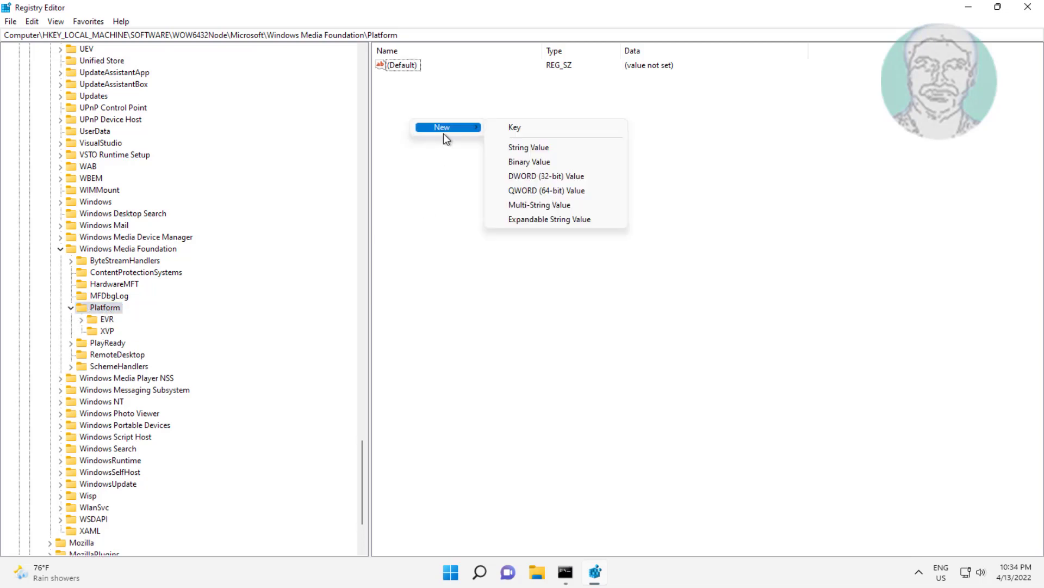
click(550, 177)
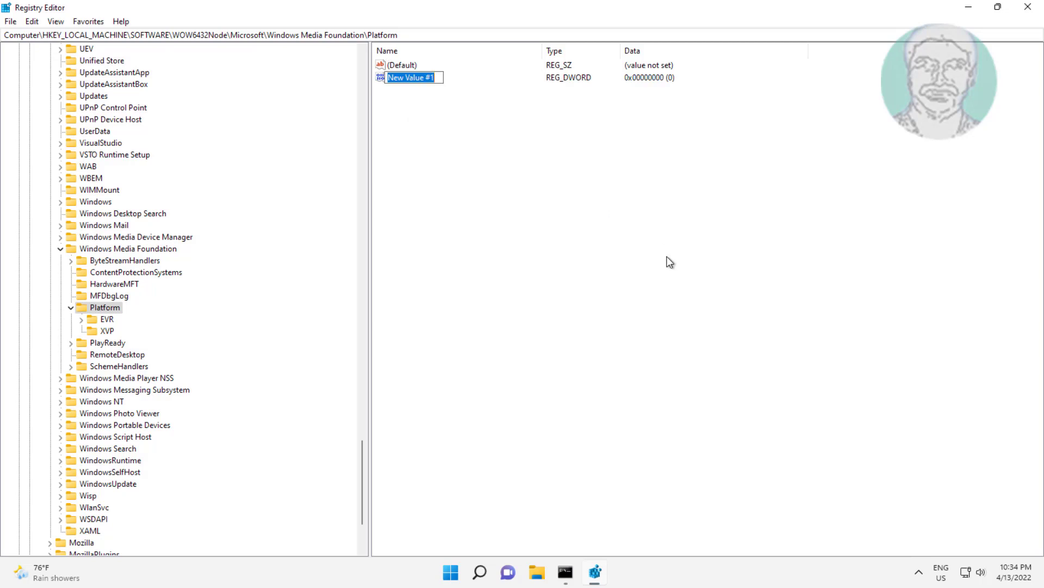
text(Enable)
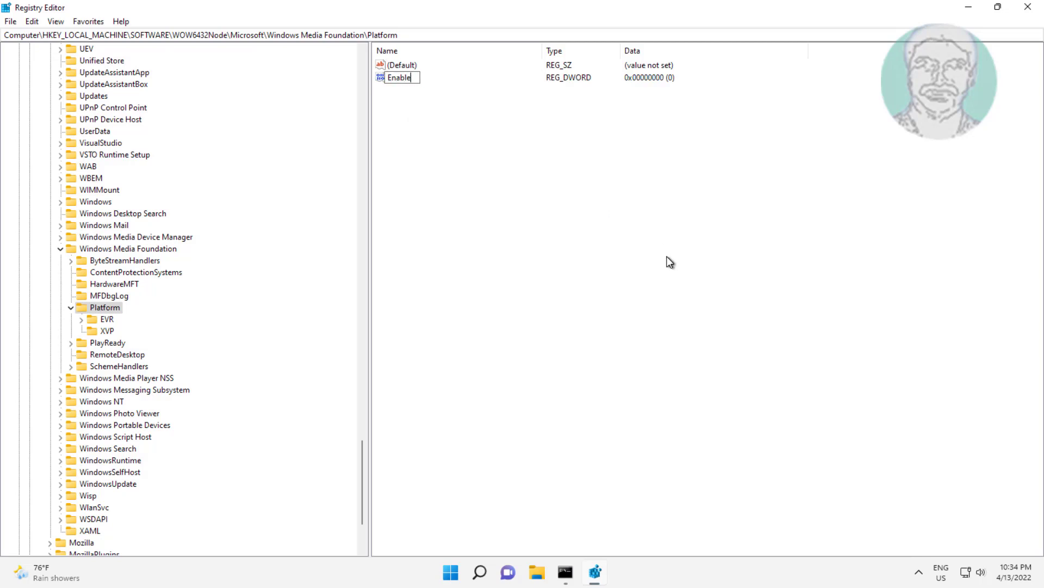
text(FrameServerMode)
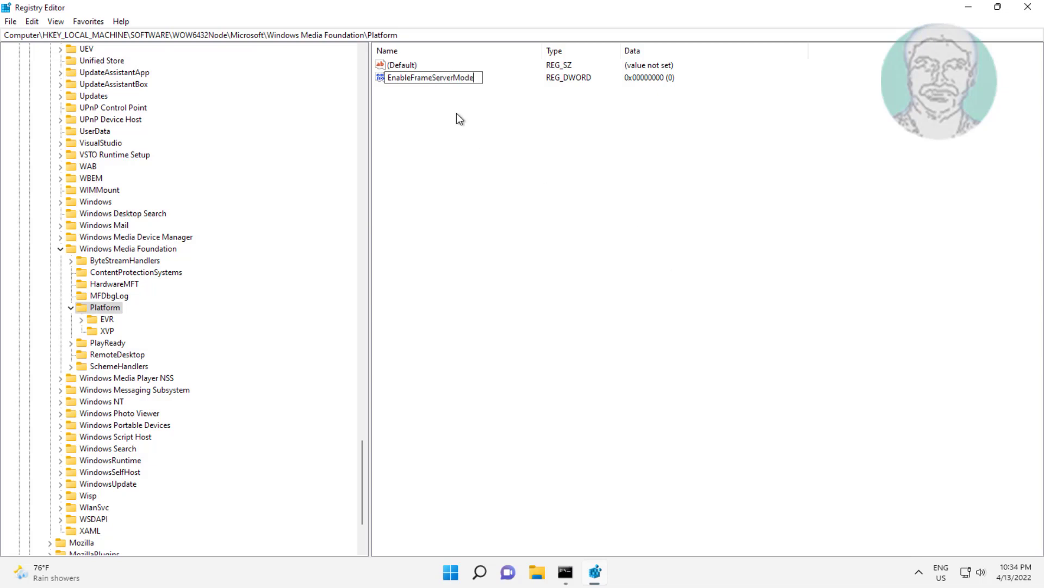
key(Return)
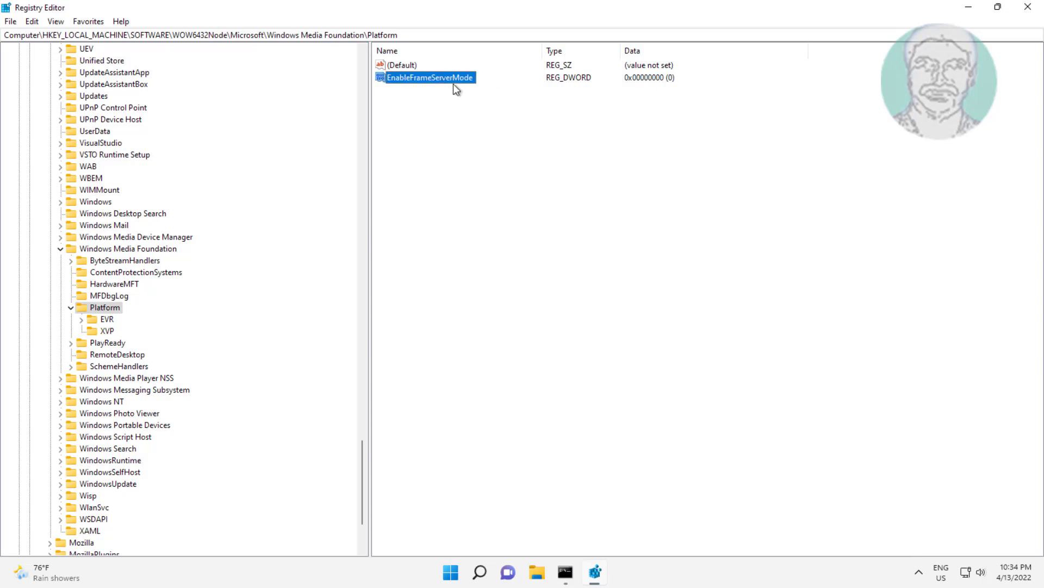
double_click(453, 81)
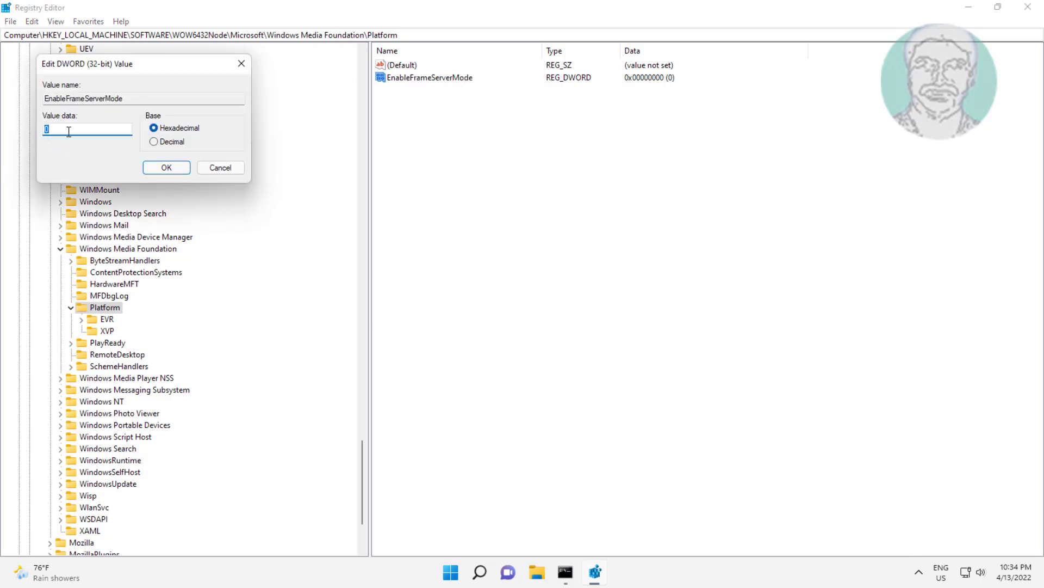
click(68, 132)
click(167, 168)
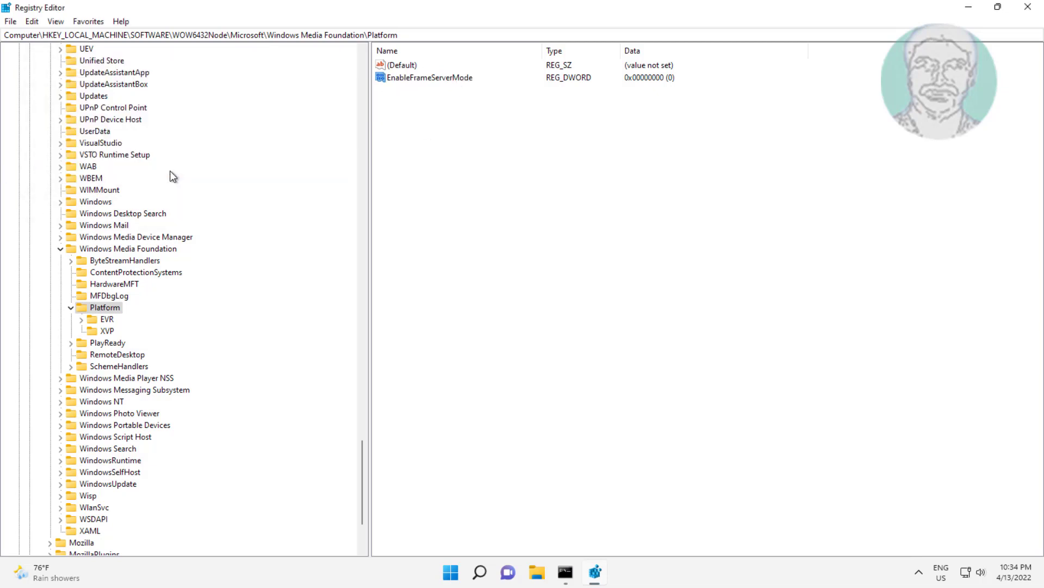
click(71, 307)
Collapse Windows Media Foundation, WOW6432Node, SOFTWARE and HKEY_LOCAL_MACHINE, then close Registry Editor
click(60, 249)
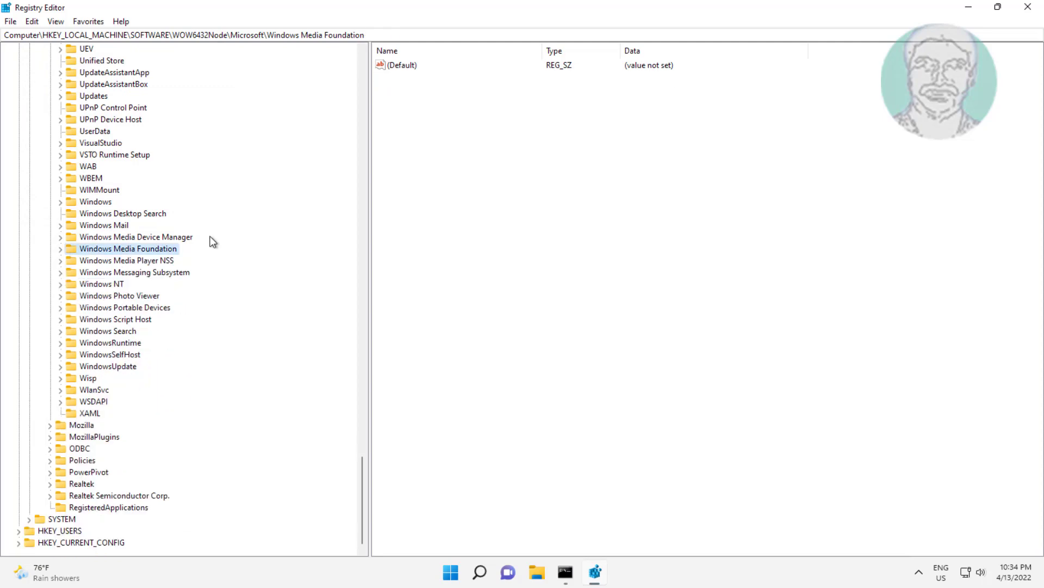
scroll(235, 236, up, 7)
scroll(235, 236, up, 20)
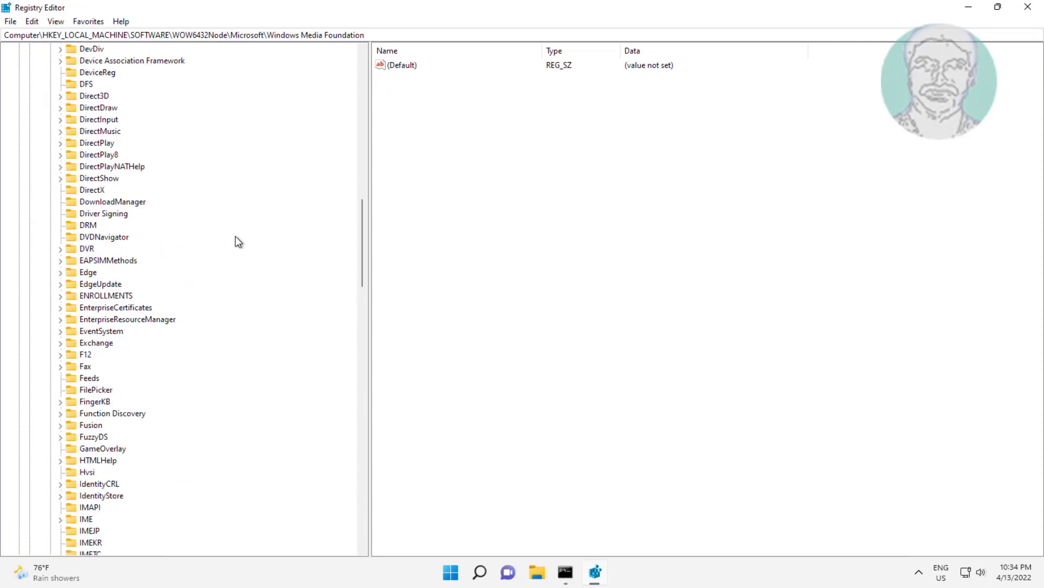
scroll(235, 236, up, 6)
click(38, 377)
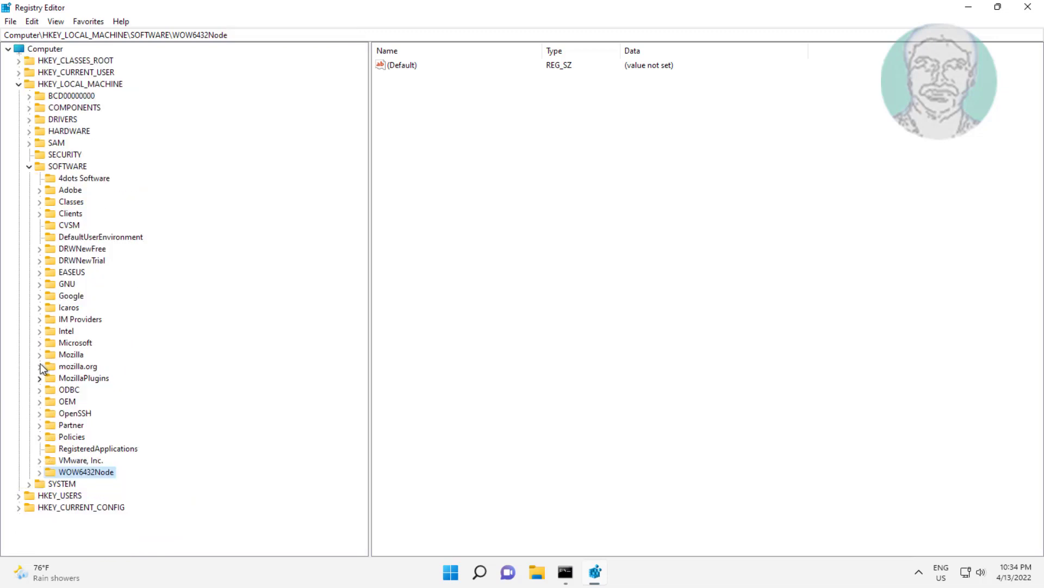
click(29, 167)
click(18, 84)
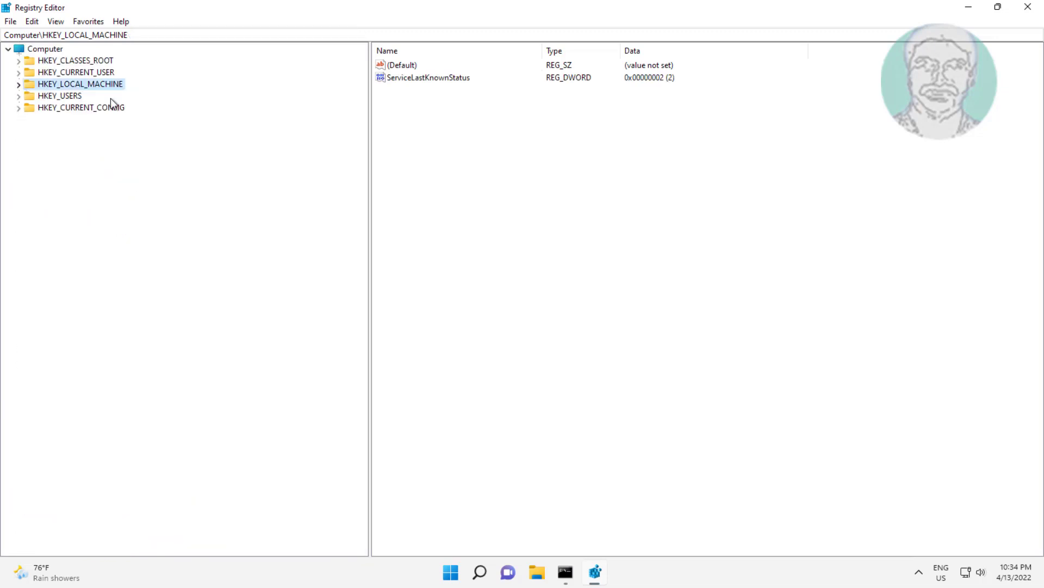
click(1027, 8)
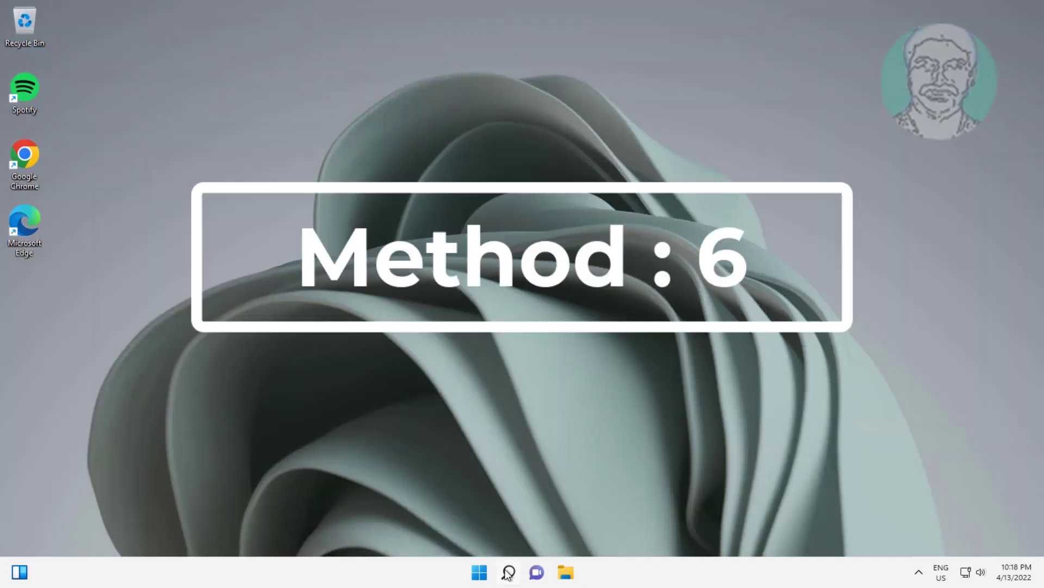
Search for 'cmd' and launch Command Prompt as administrator, approving the UAC prompt
click(509, 572)
text(cmd)
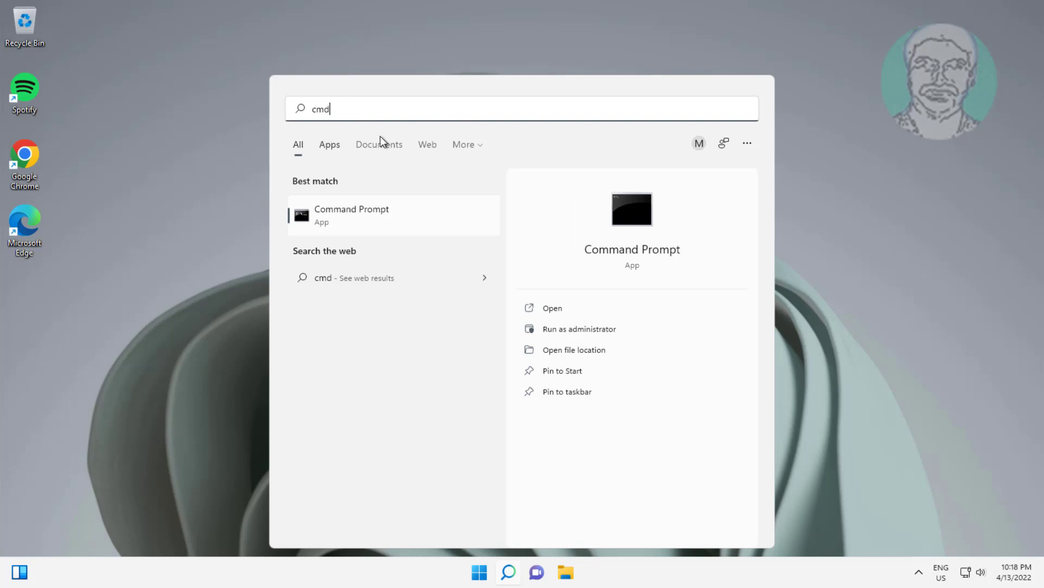
right_click(354, 213)
key(Escape)
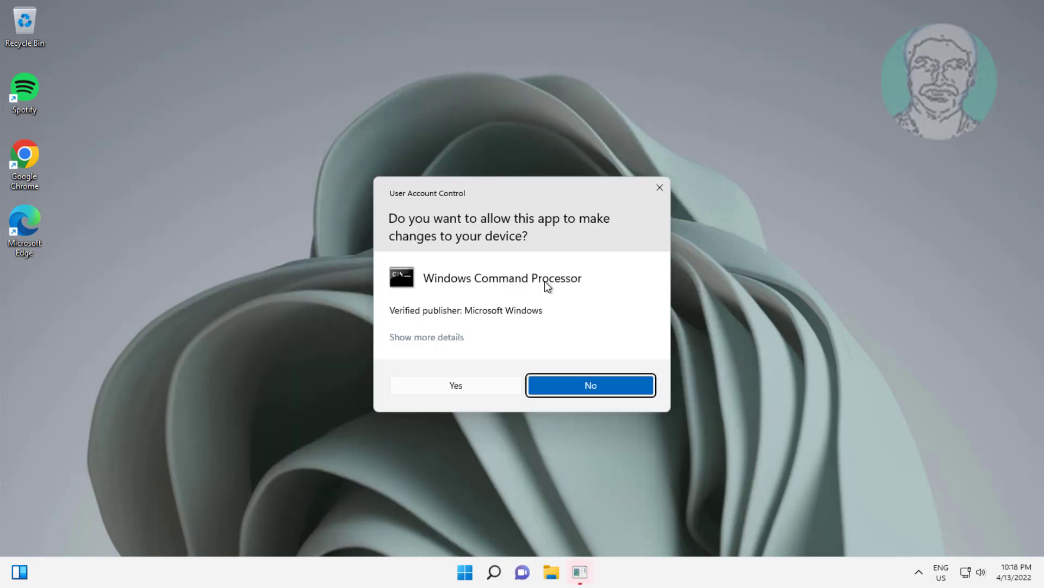
click(483, 390)
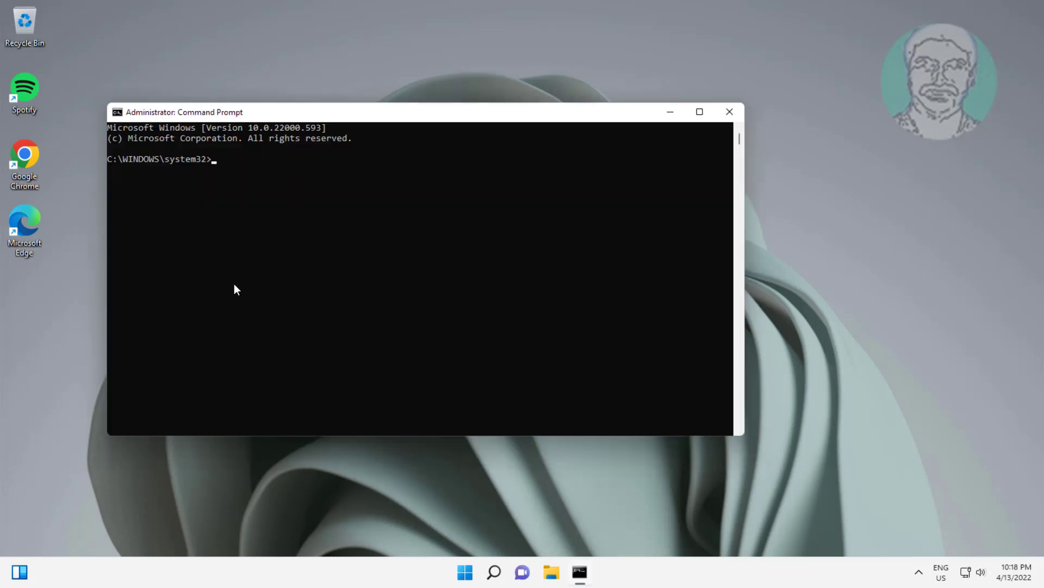
Run sfc /scannow to completion, then start entering 'dism /online /c'
text(sfc /scannow)
key(Return)
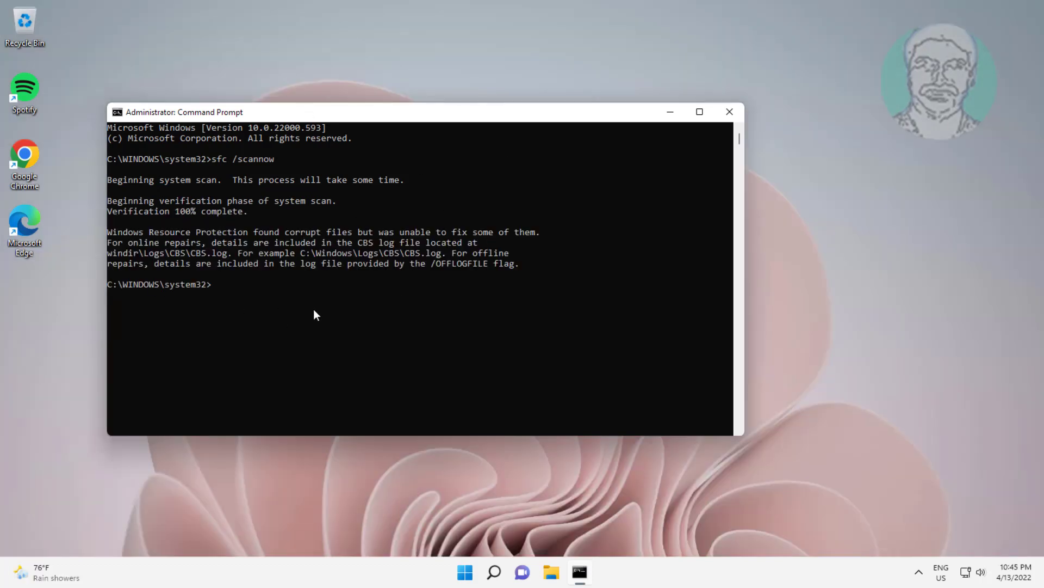
click(314, 309)
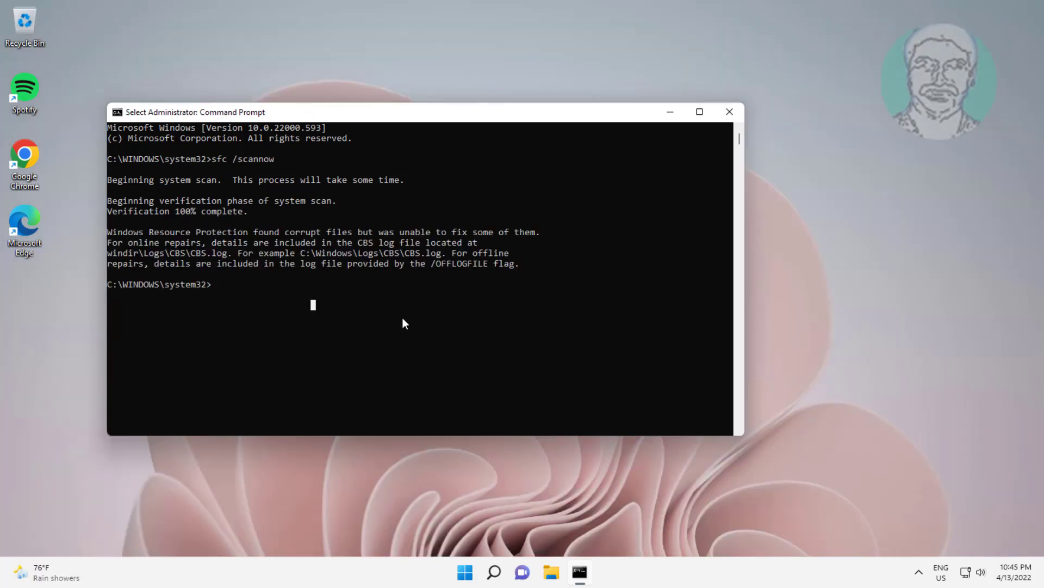
text(dism)
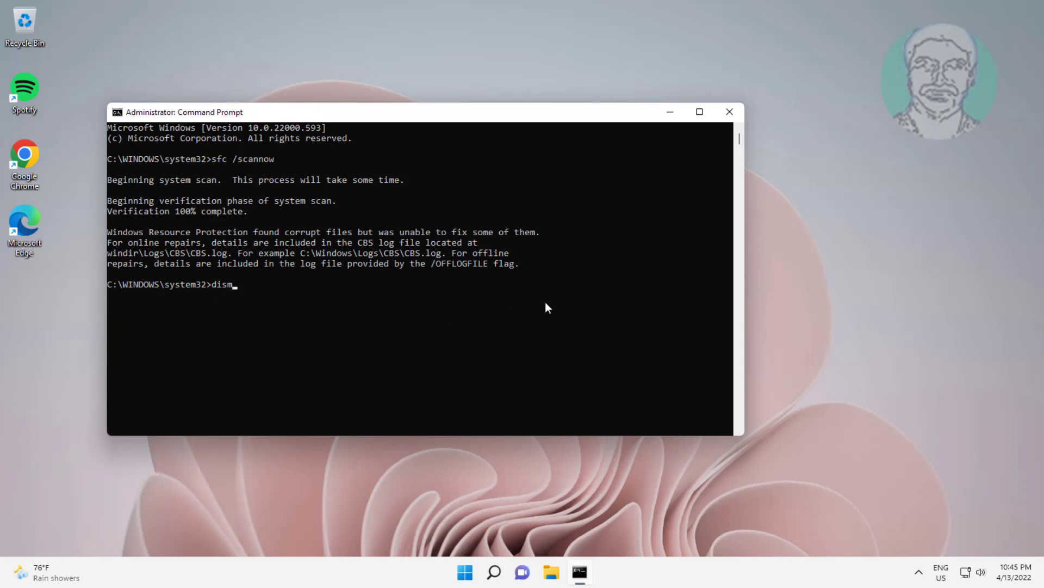
text( /online)
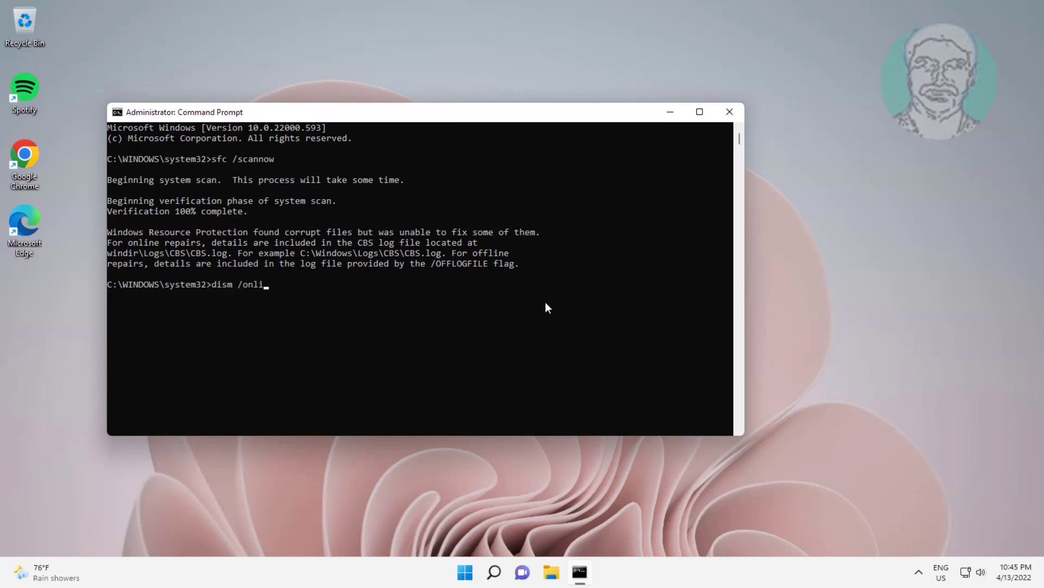